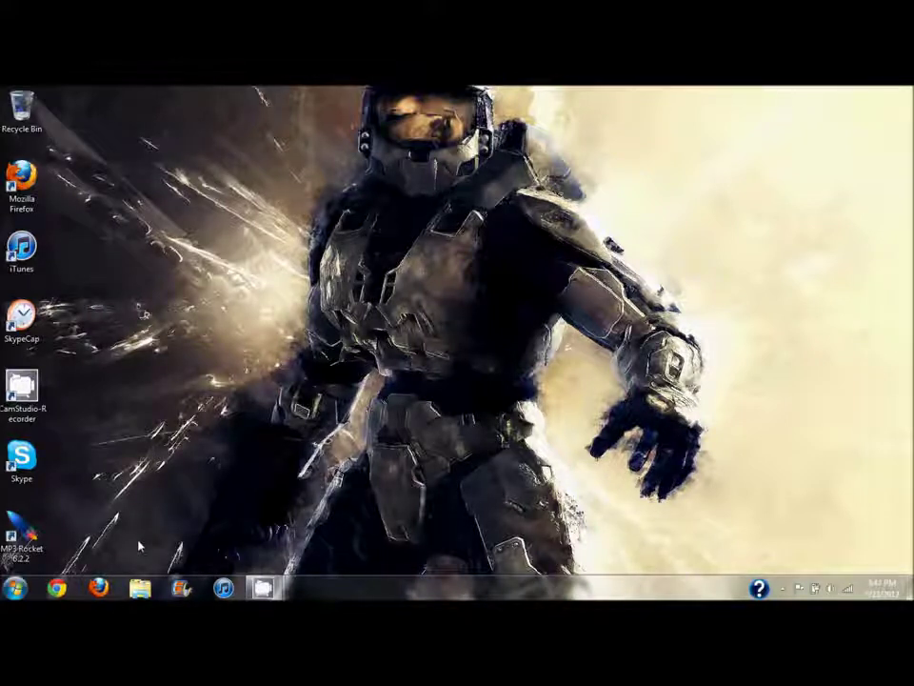
# Step: Open Chrome in a maximized window, search Google for 7zip and open the official 7-Zip website
pyautogui.click(56, 588)
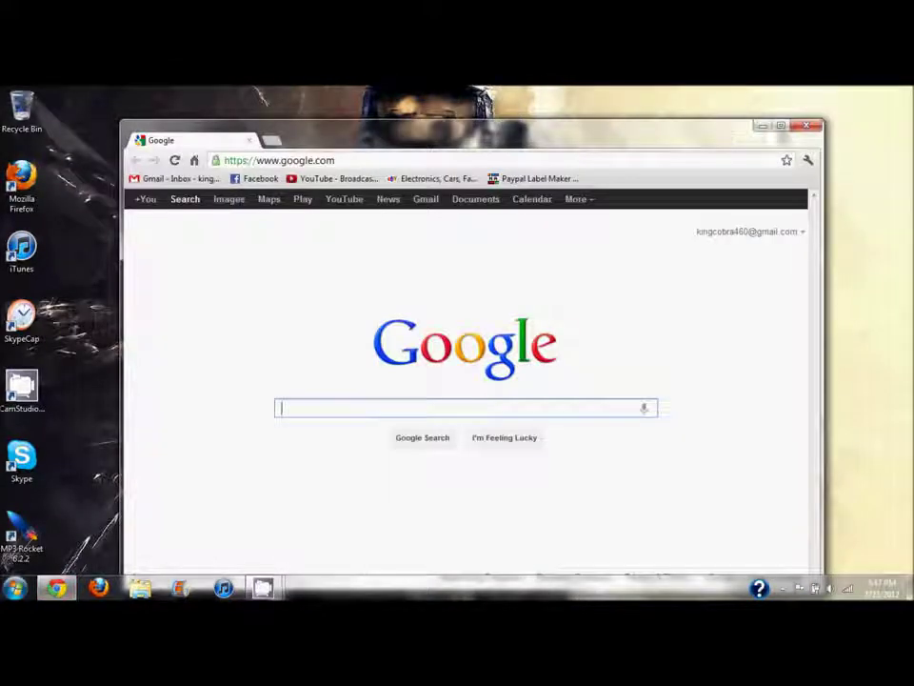
pyautogui.click(779, 124)
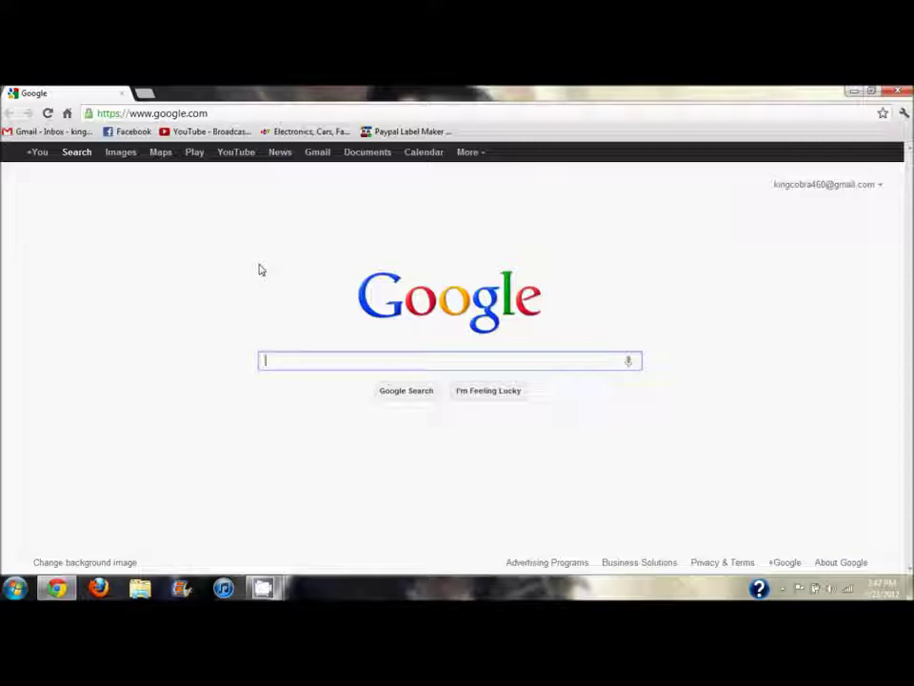
pyautogui.write('7zip')
pyautogui.press('Return')
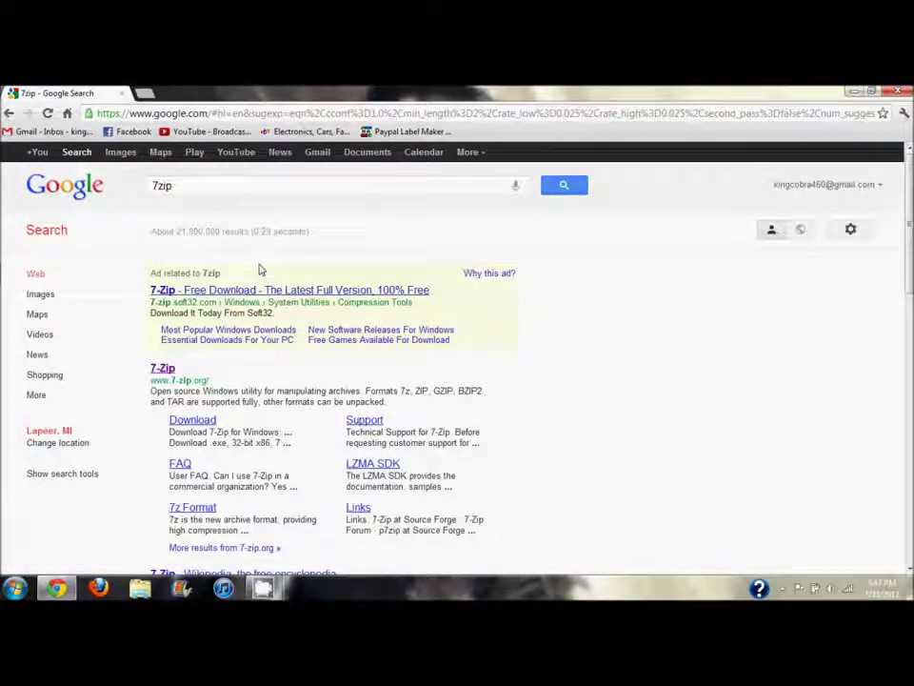
pyautogui.click(160, 370)
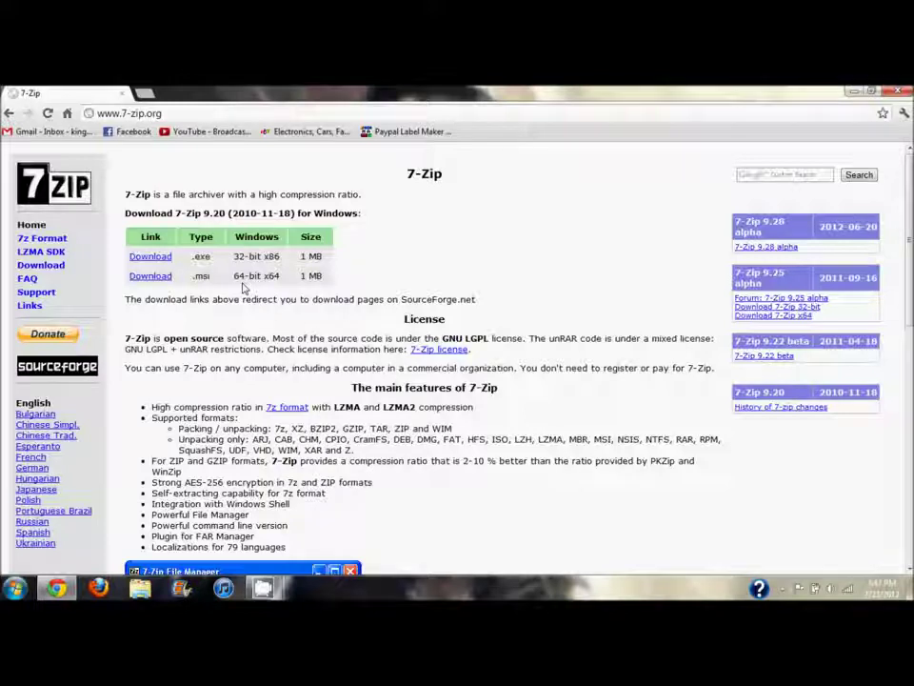
# Step: Download the 64-bit .msi installer of 7-Zip 9.20 and run the downloaded file 7z920-x64.msi
pyautogui.click(150, 277)
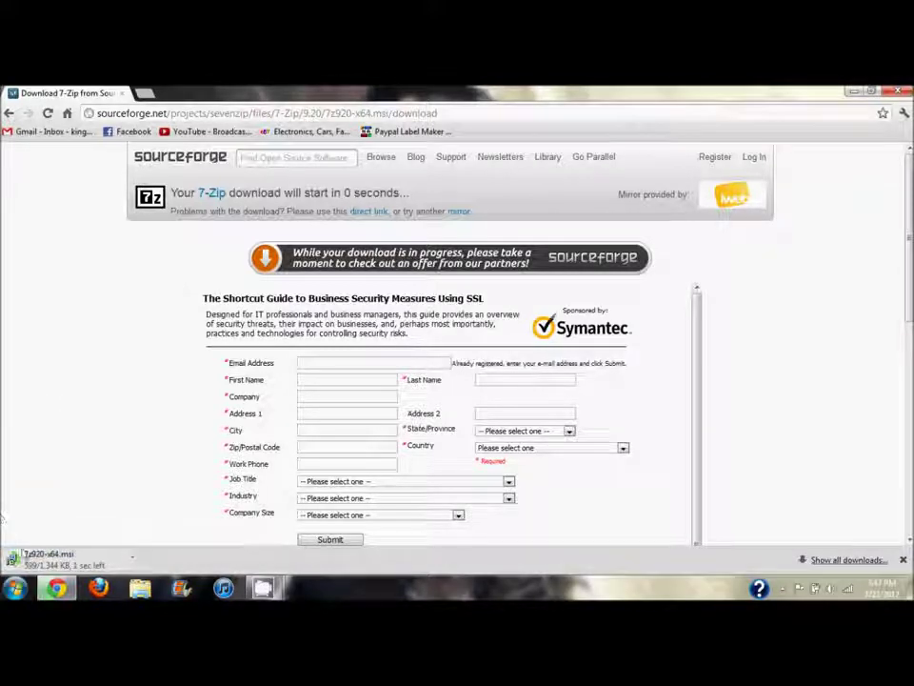
pyautogui.click(90, 566)
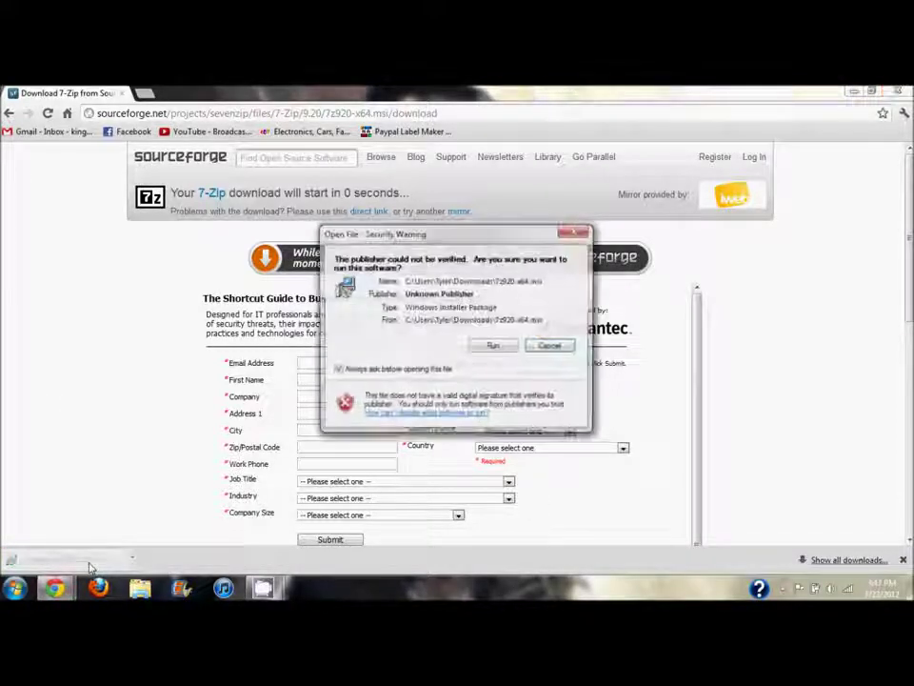
pyautogui.click(492, 345)
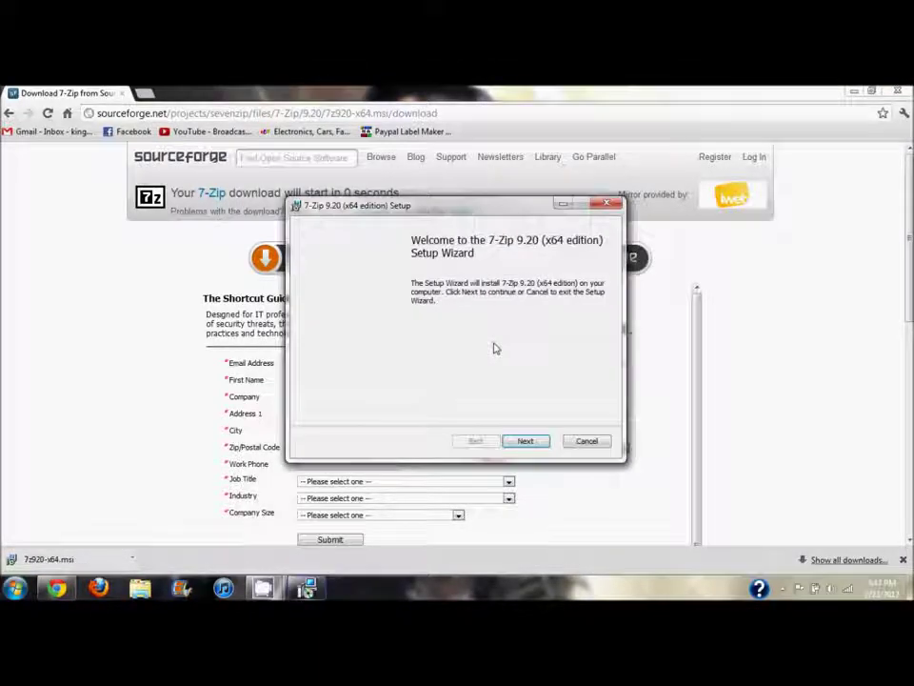
# Step: Accept the license agreement and install 7-Zip 9.20 (x64 edition) with the default features and location, finishing the setup wizard
pyautogui.click(525, 442)
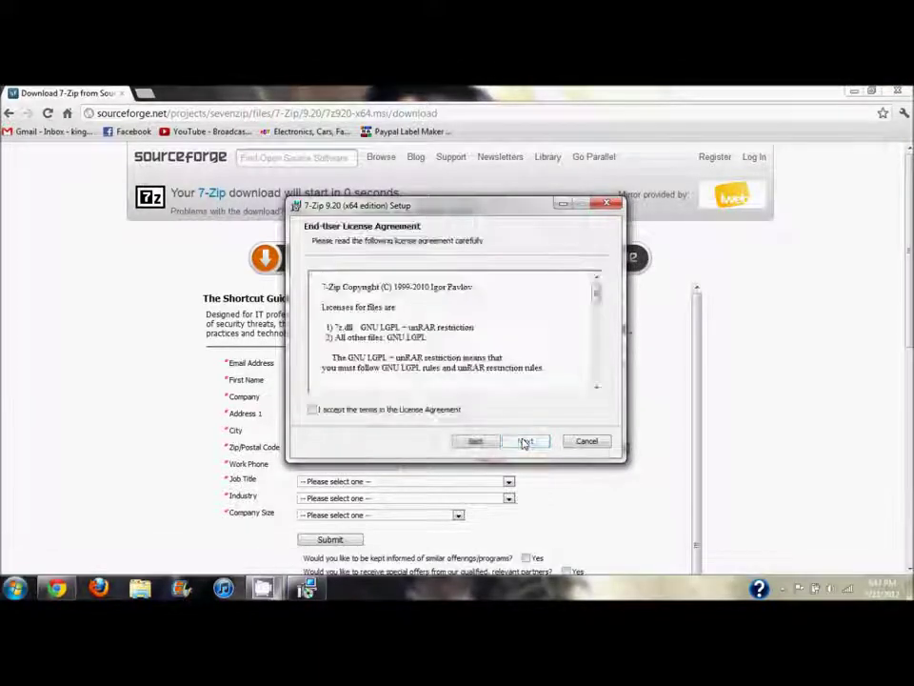
pyautogui.click(448, 415)
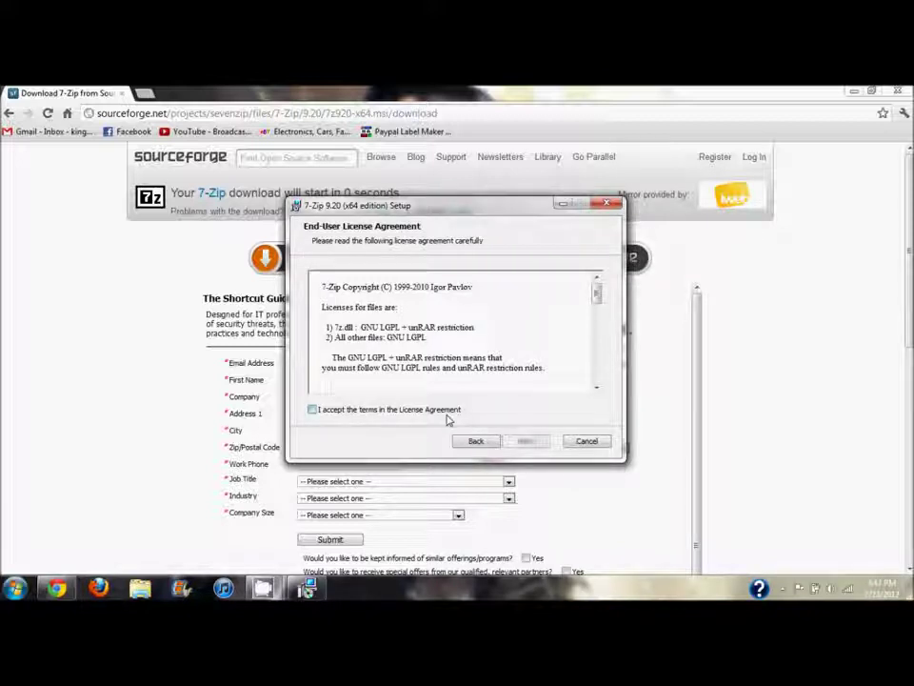
pyautogui.click(526, 441)
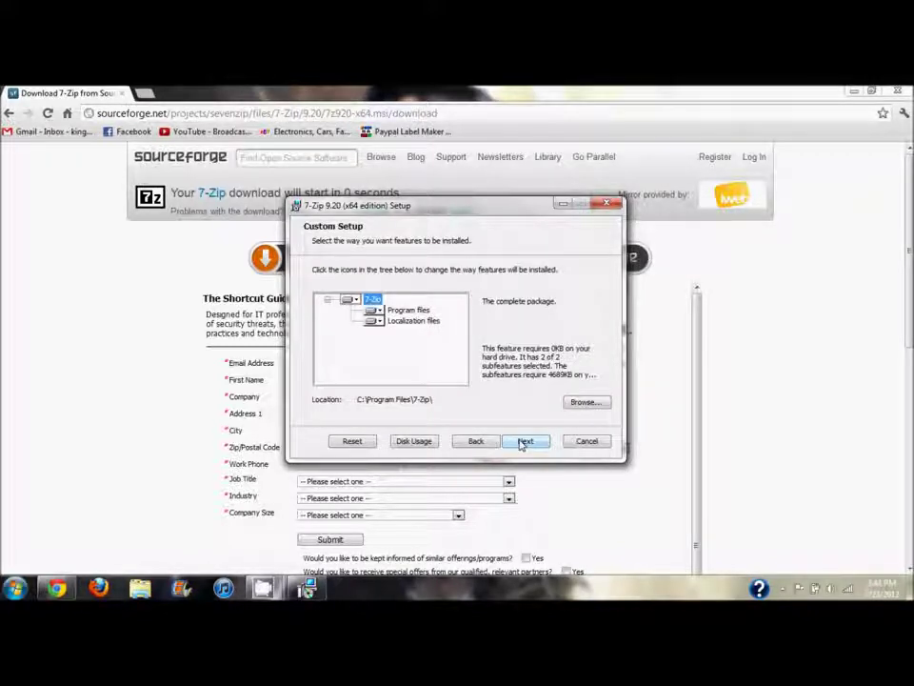
pyautogui.click(524, 442)
pyautogui.click(524, 442)
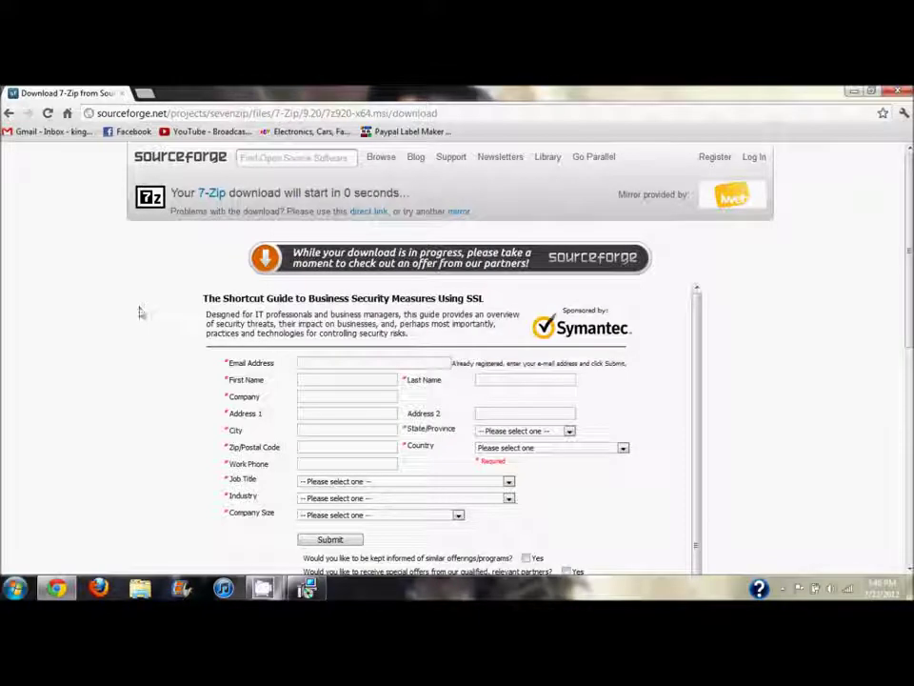
pyautogui.click(231, 114)
pyautogui.click(307, 588)
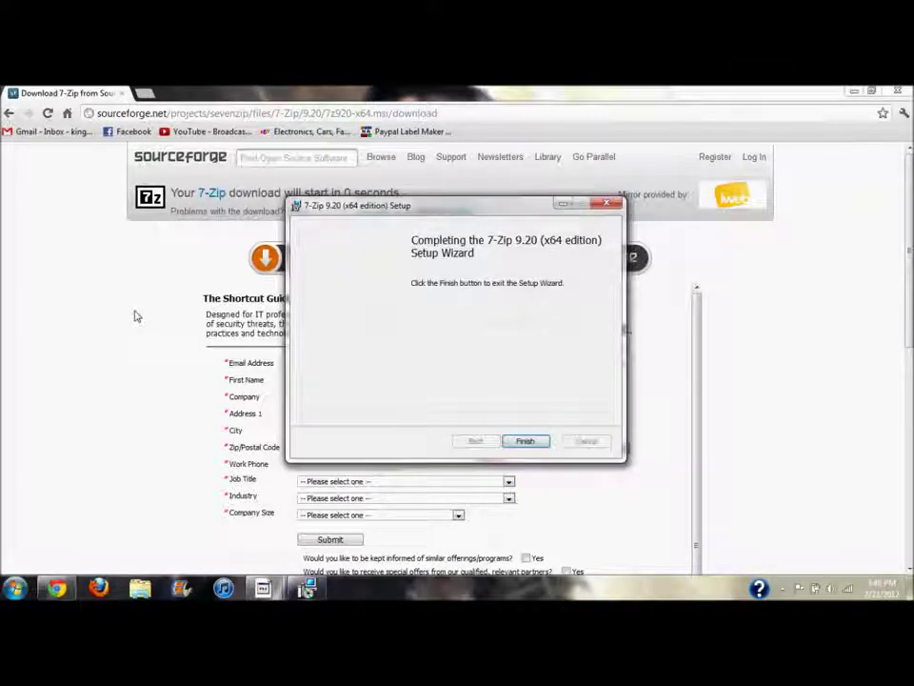
pyautogui.click(527, 440)
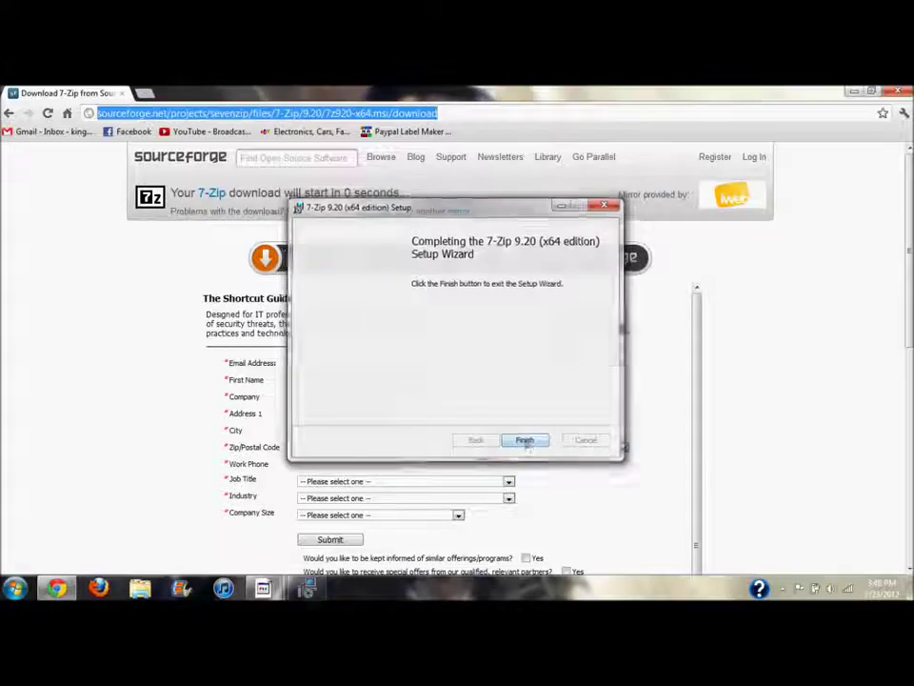
pyautogui.click(818, 283)
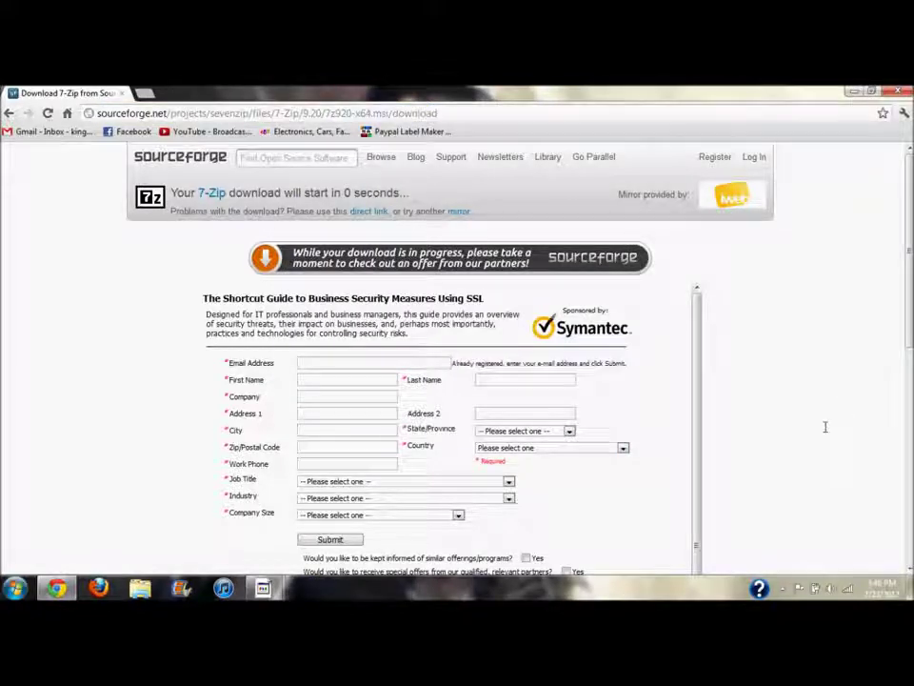
pyautogui.click(910, 586)
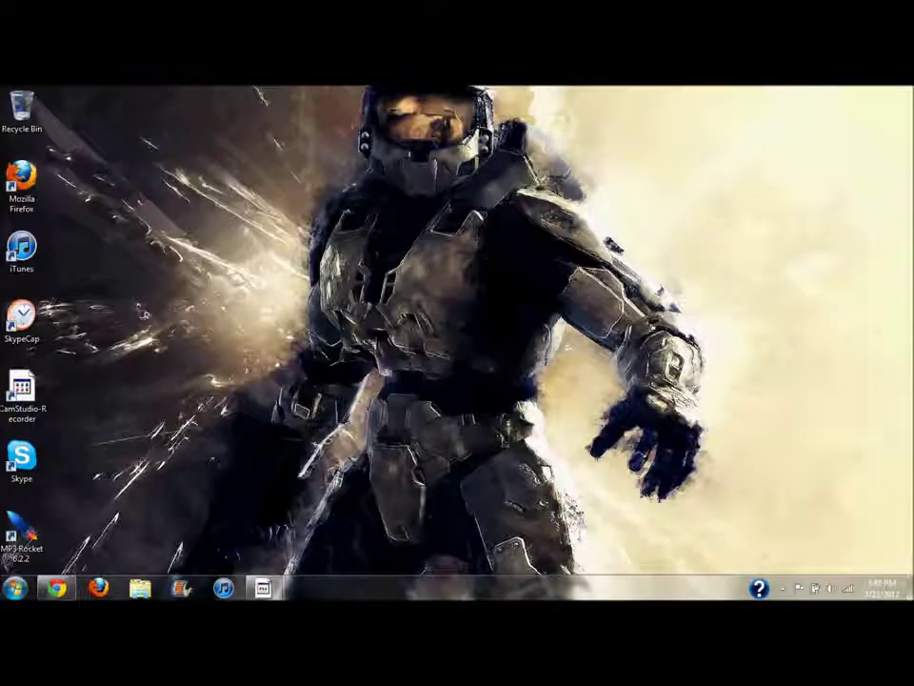
pyautogui.click(15, 587)
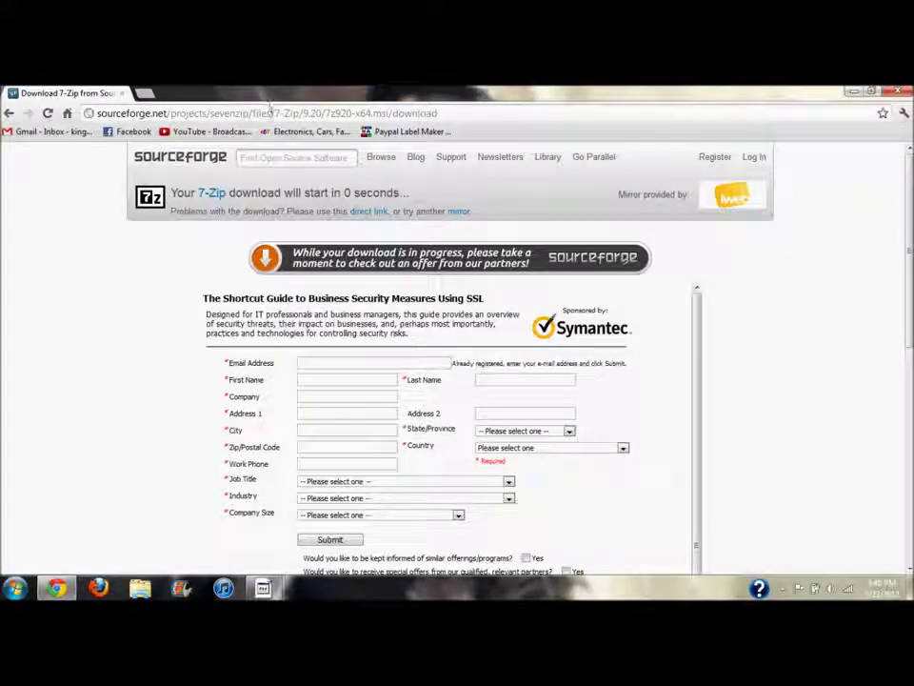
pyautogui.hotkey('ctrl', 'l')
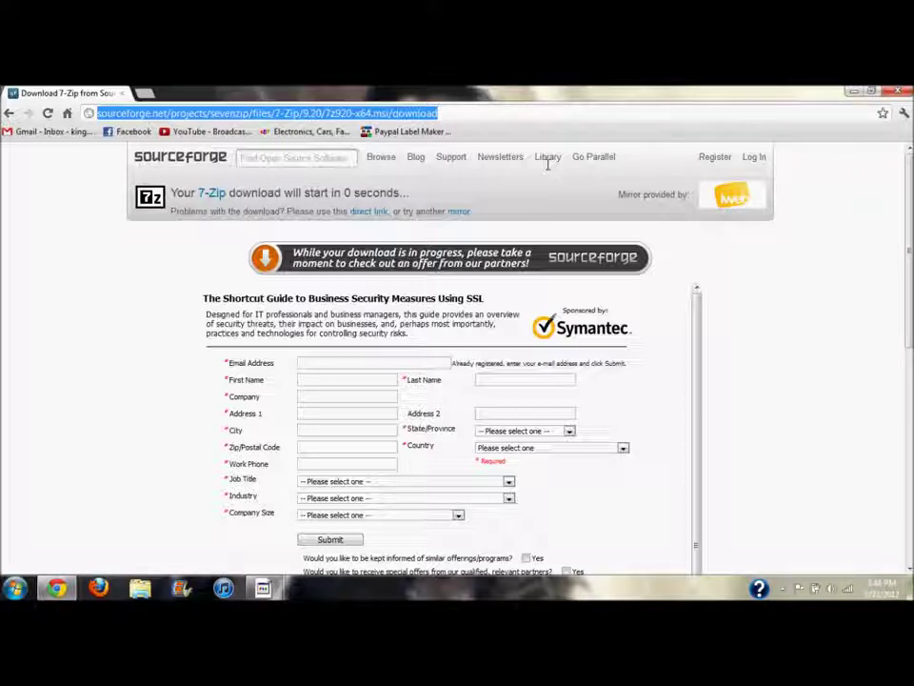
# Step: Go to the eBay site and search all categories for doom collectors edition
pyautogui.click(284, 130)
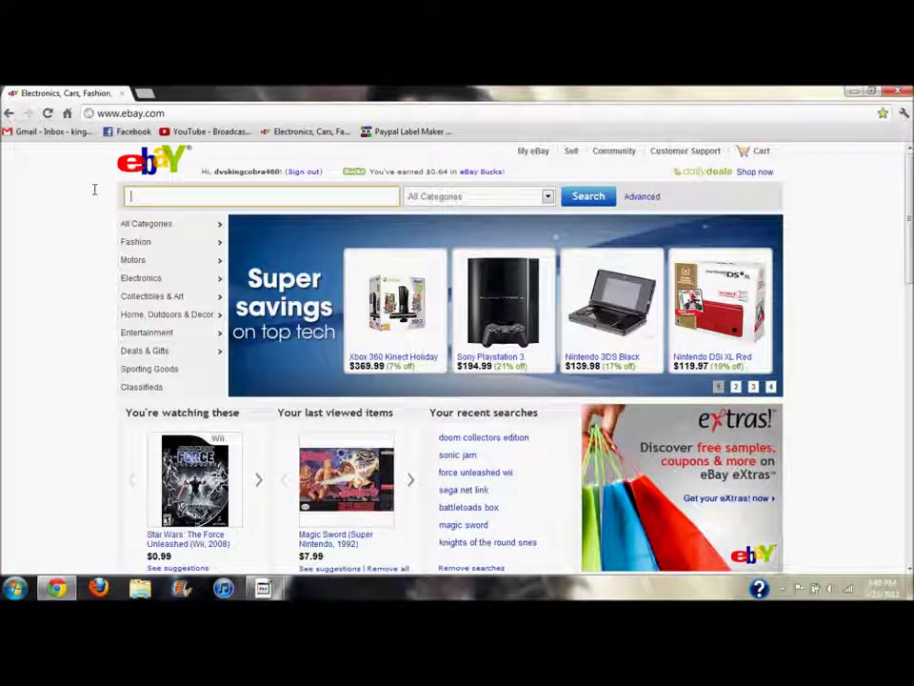
pyautogui.write('do')
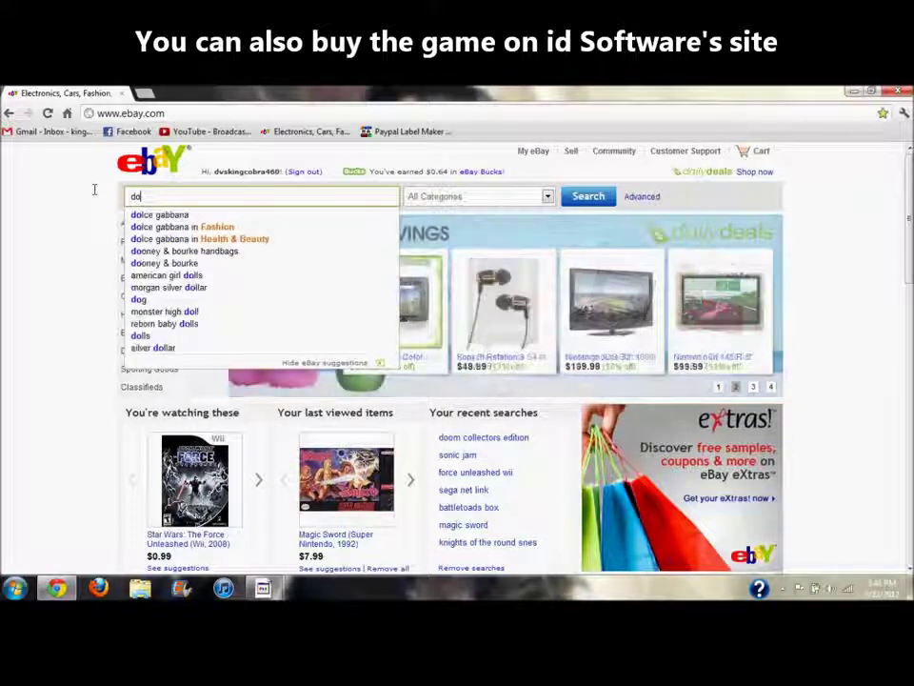
pyautogui.write('om collectors edition')
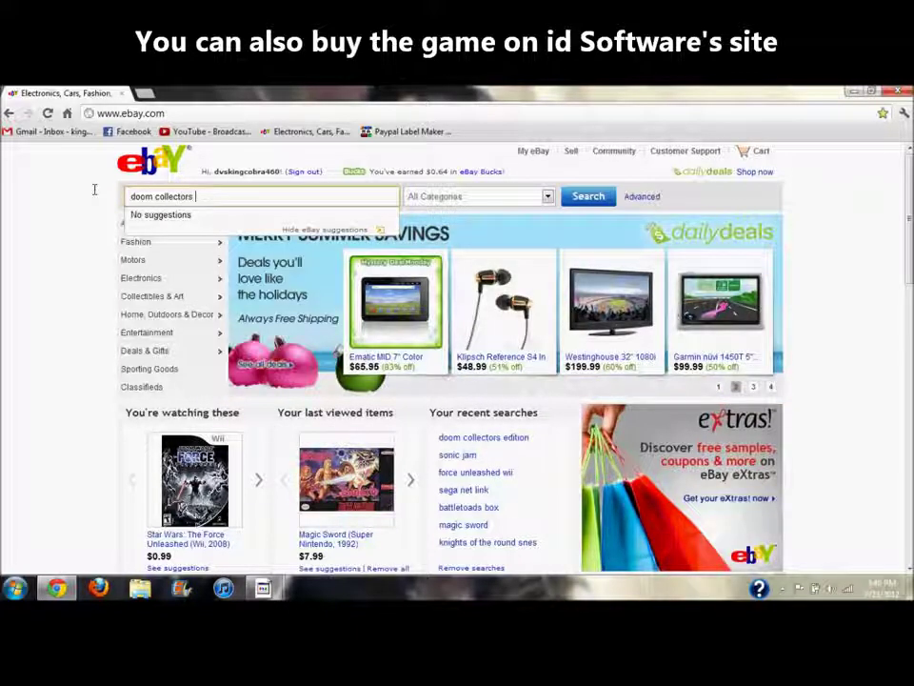
pyautogui.press('Return')
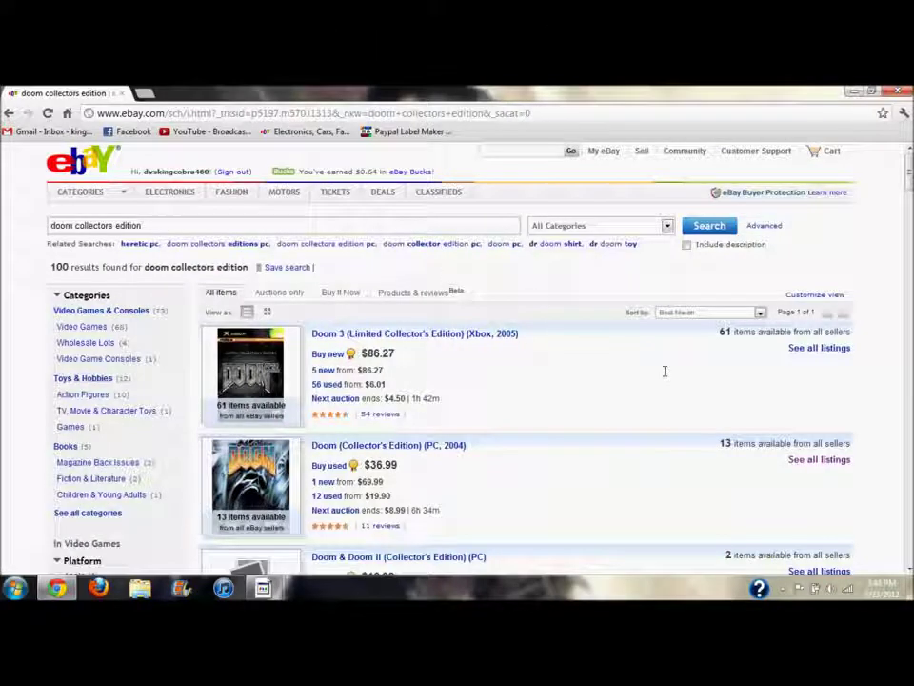
# Step: Open all listings for Doom (Collector's Edition) (PC, 2004) and look through the offers, prices and conditions
pyautogui.scroll(-1, 663, 372)
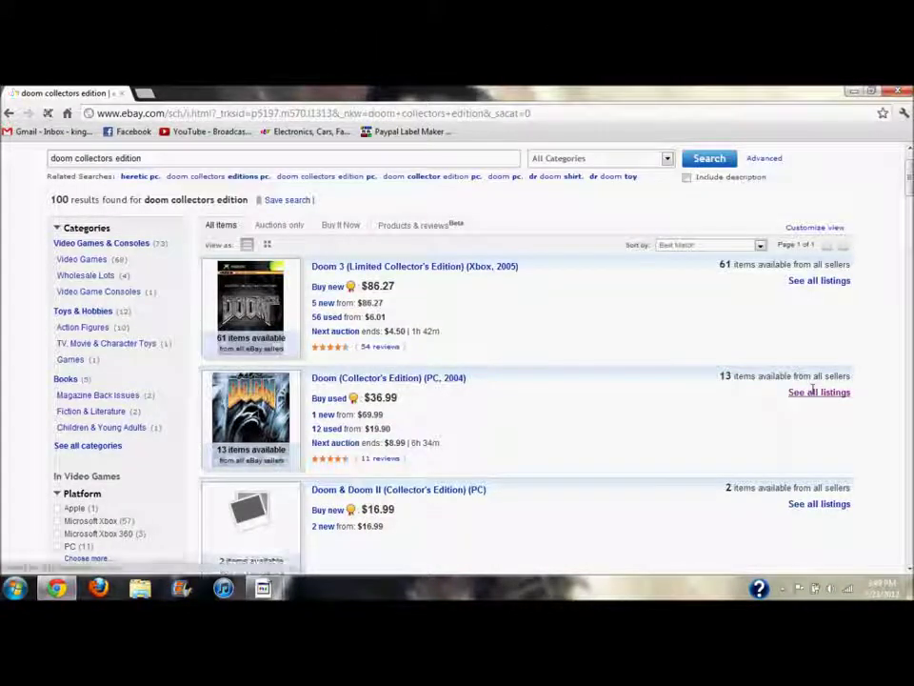
pyautogui.click(819, 391)
pyautogui.scroll(-3, 588, 378)
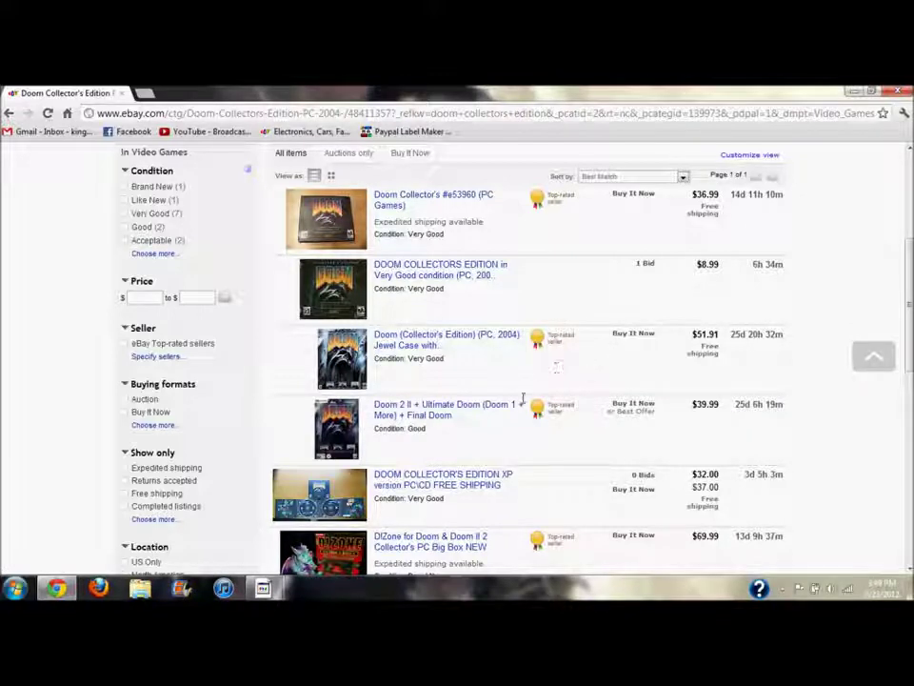
pyautogui.scroll(-3, 523, 400)
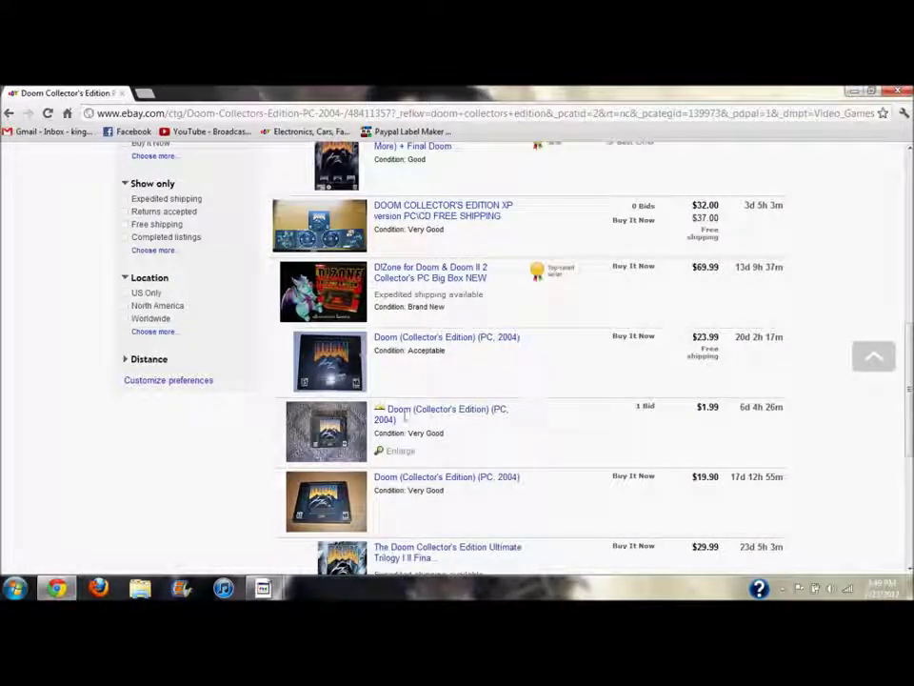
pyautogui.scroll(-2, 609, 405)
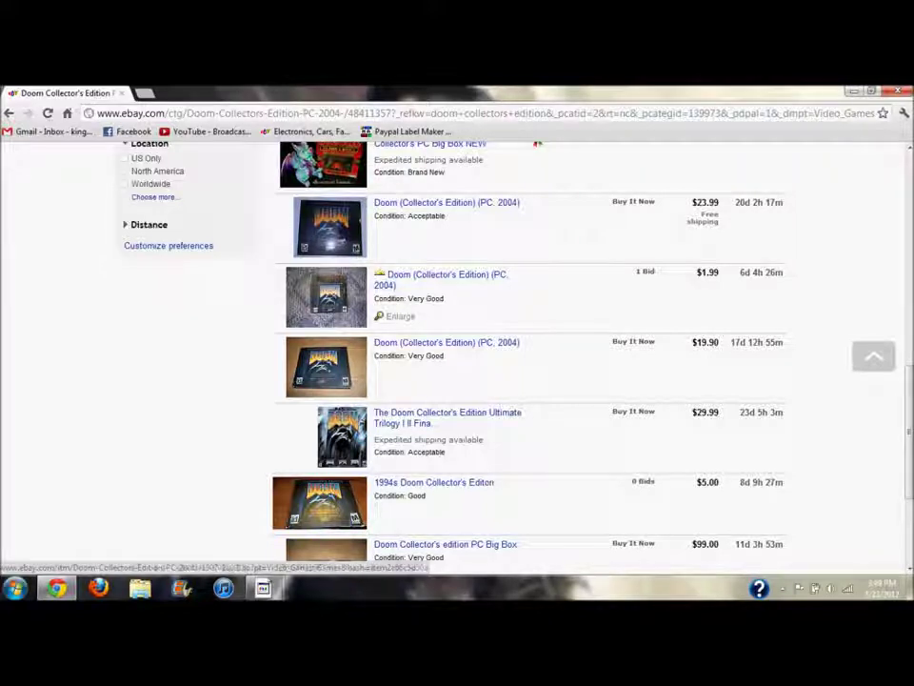
# Step: Search Google for doom wad
pyautogui.click(314, 113)
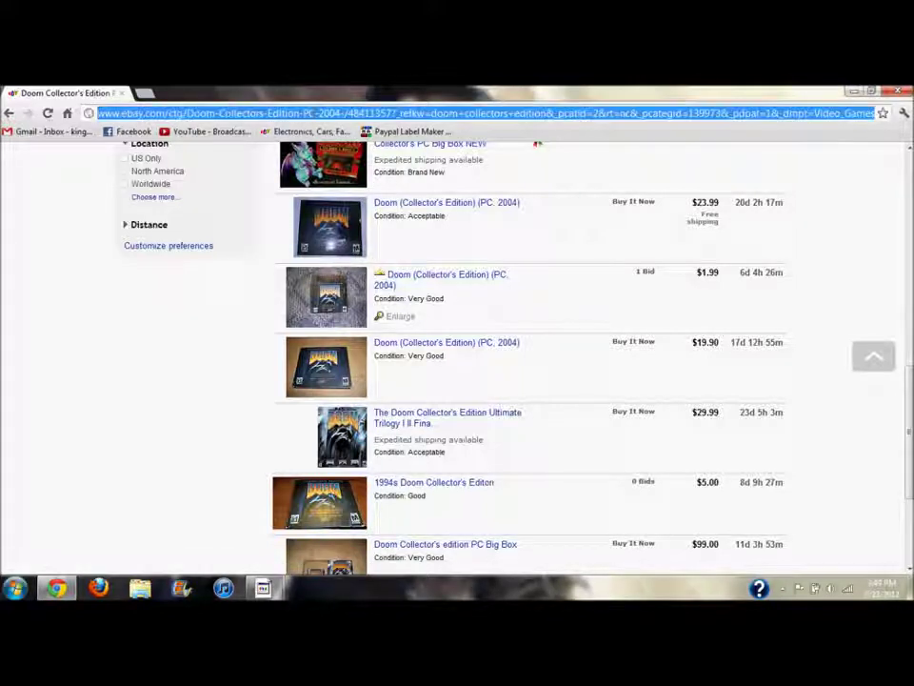
pyautogui.write('doom wad')
pyautogui.press('Return')
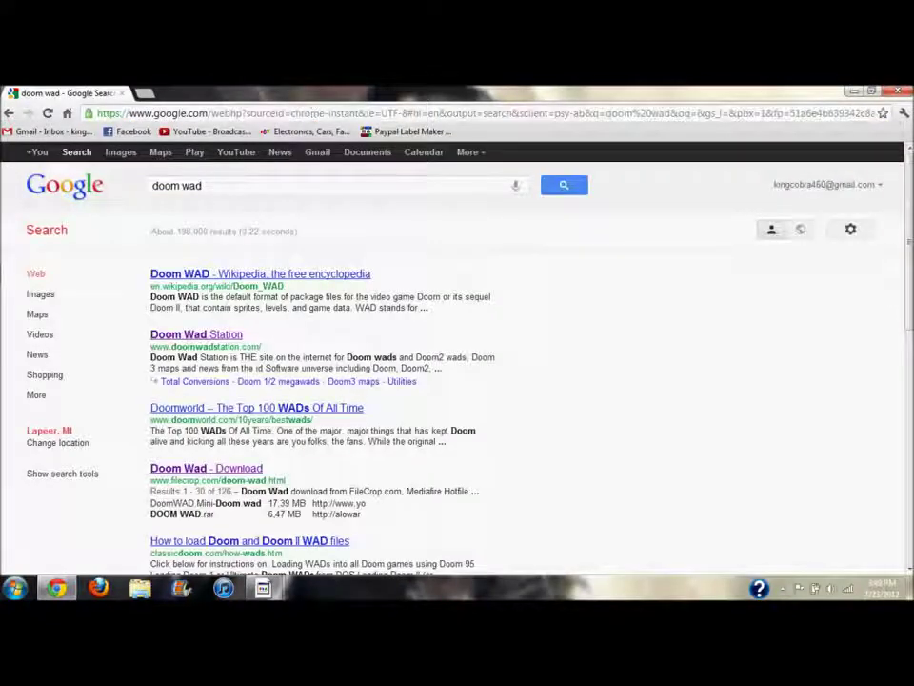
# Step: Open the Doom Wad Station website, look over its main page and return to the search results
pyautogui.click(196, 333)
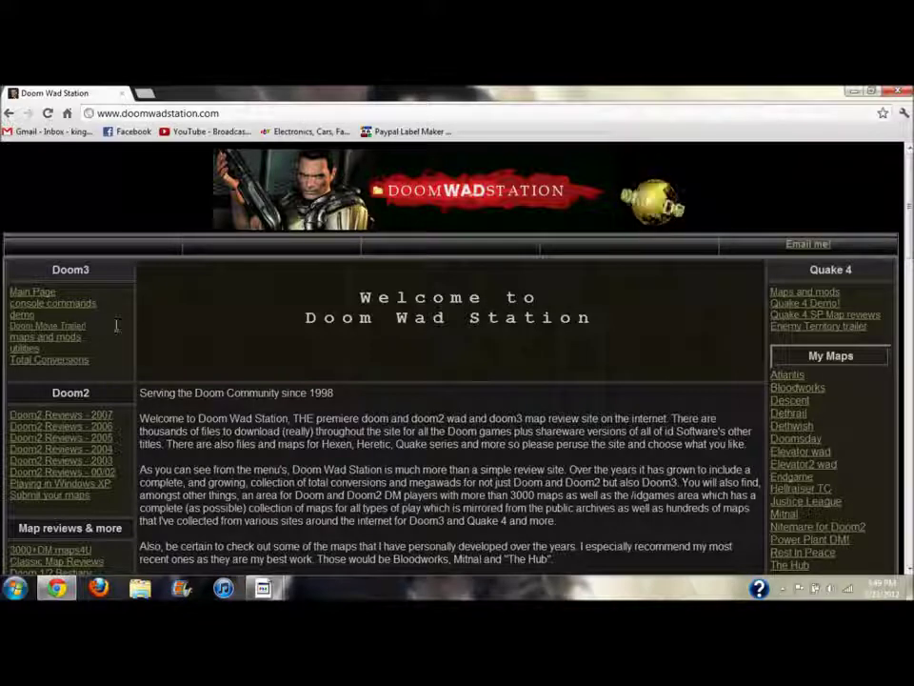
pyautogui.moveTo(116, 324); pyautogui.dragTo(130, 338)
pyautogui.click(363, 374)
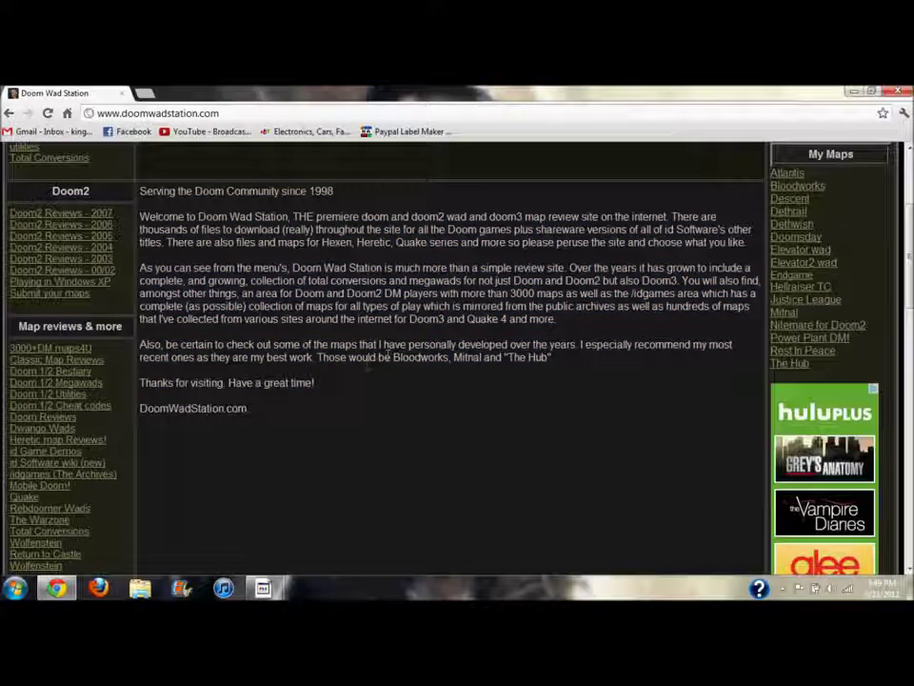
pyautogui.scroll(2, 365, 374)
pyautogui.hotkey('alt', 'Left')
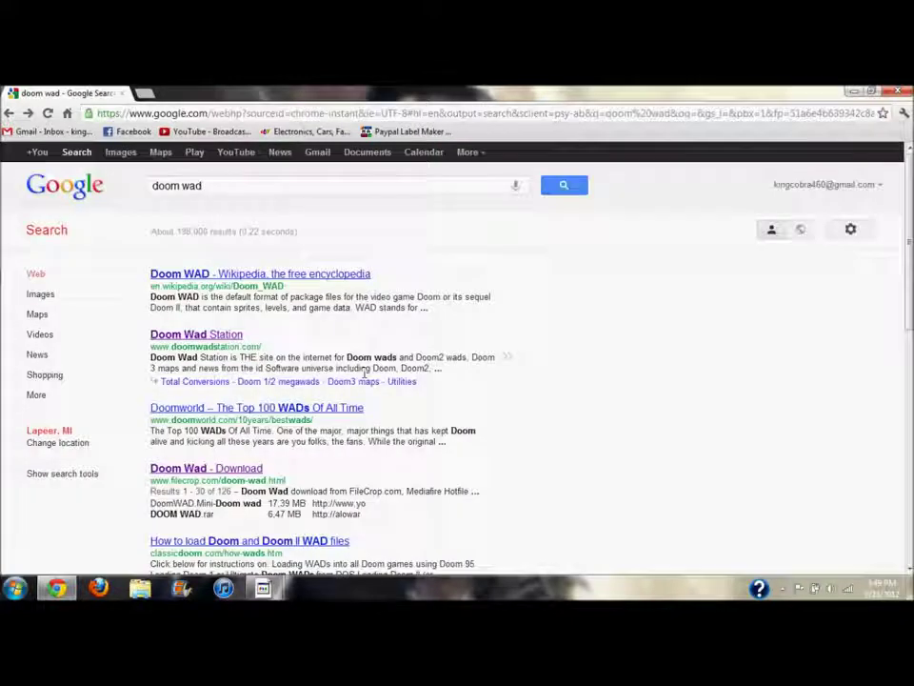
# Step: Examine the Doom WAD download list on filecrop.com, and go back to the eBay listings
pyautogui.click(219, 469)
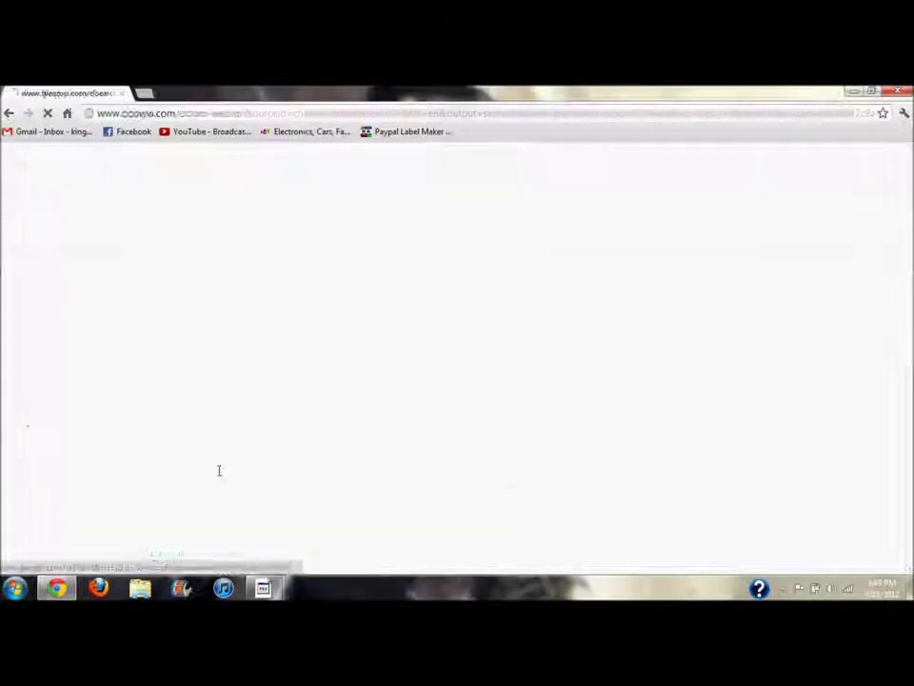
pyautogui.scroll(-3, 167, 411)
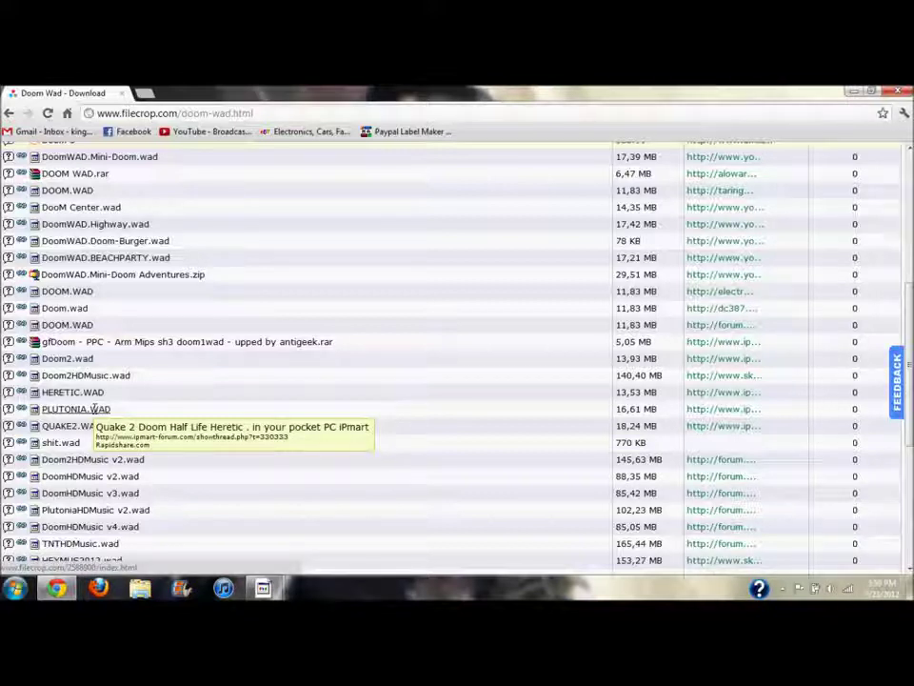
pyautogui.hotkey('alt', 'Left')
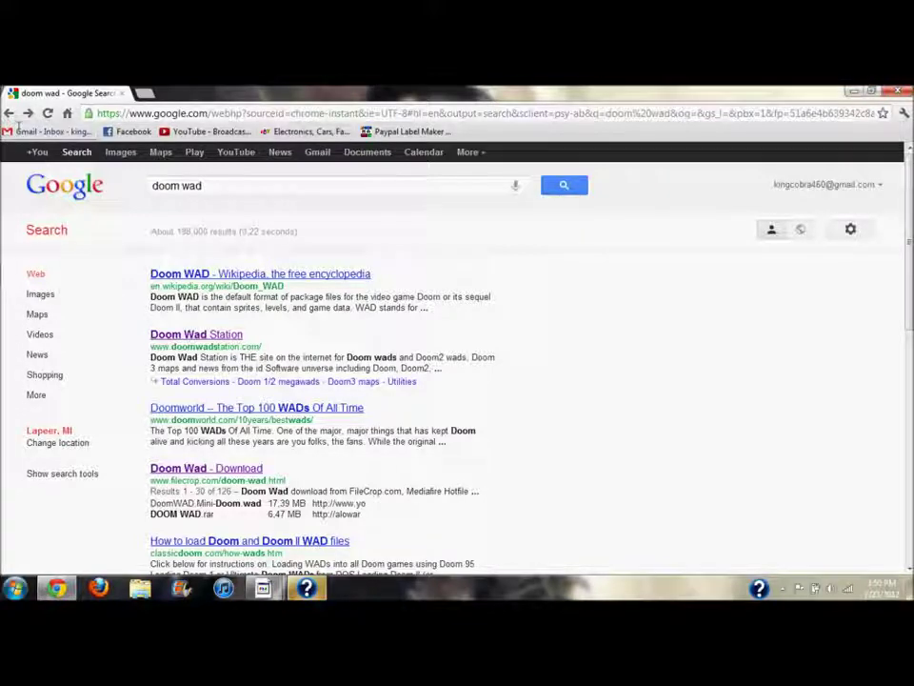
pyautogui.click(9, 114)
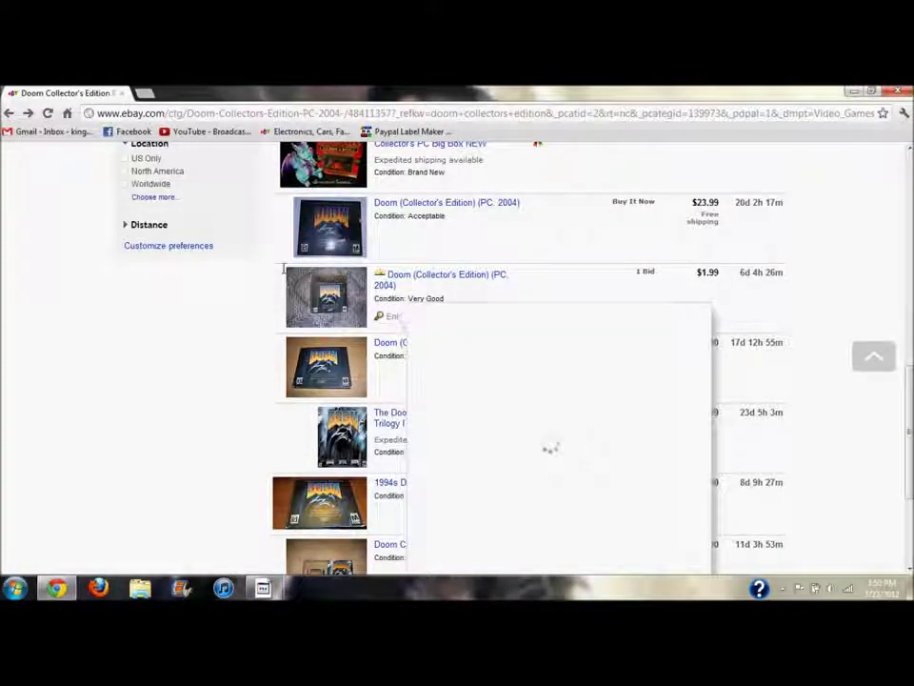
# Step: Switch to Windows Explorer and open the Ultimate Doom folder inside DOOM Collector's Edition in C:\Program Files (x86)
pyautogui.click(140, 588)
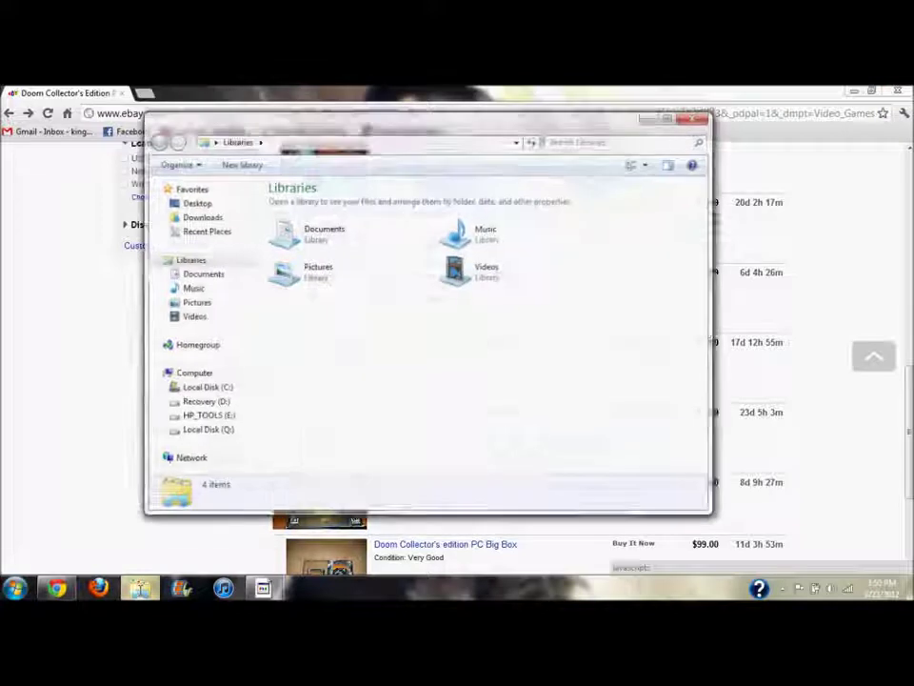
pyautogui.click(217, 385)
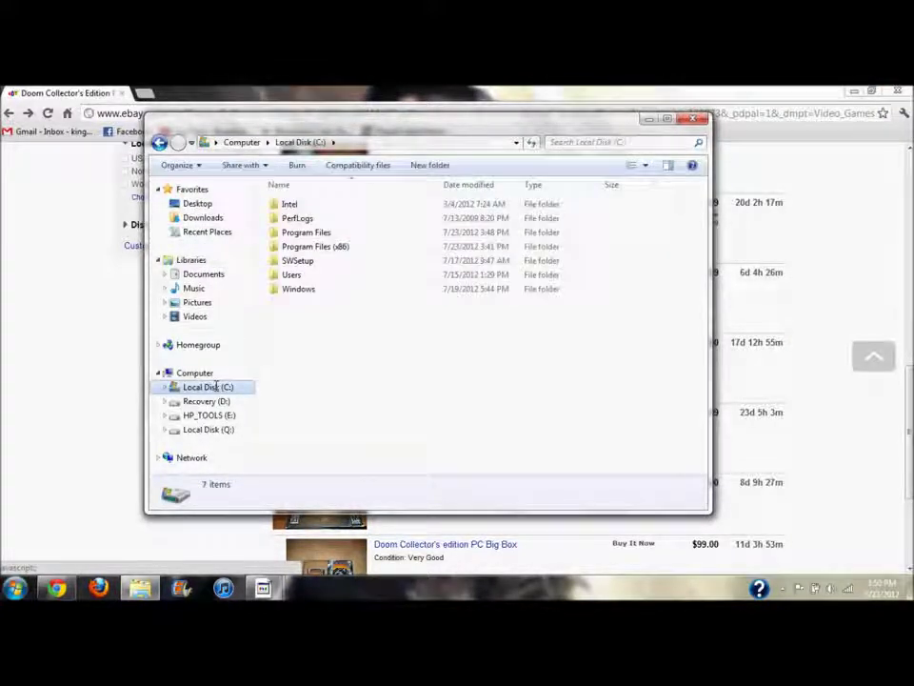
pyautogui.doubleClick(315, 247)
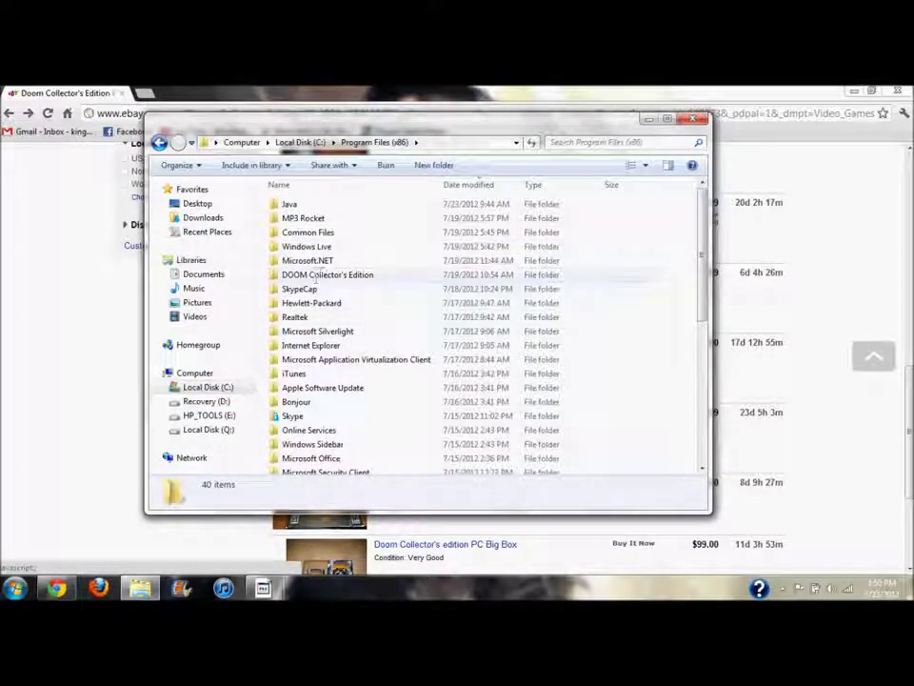
pyautogui.doubleClick(320, 275)
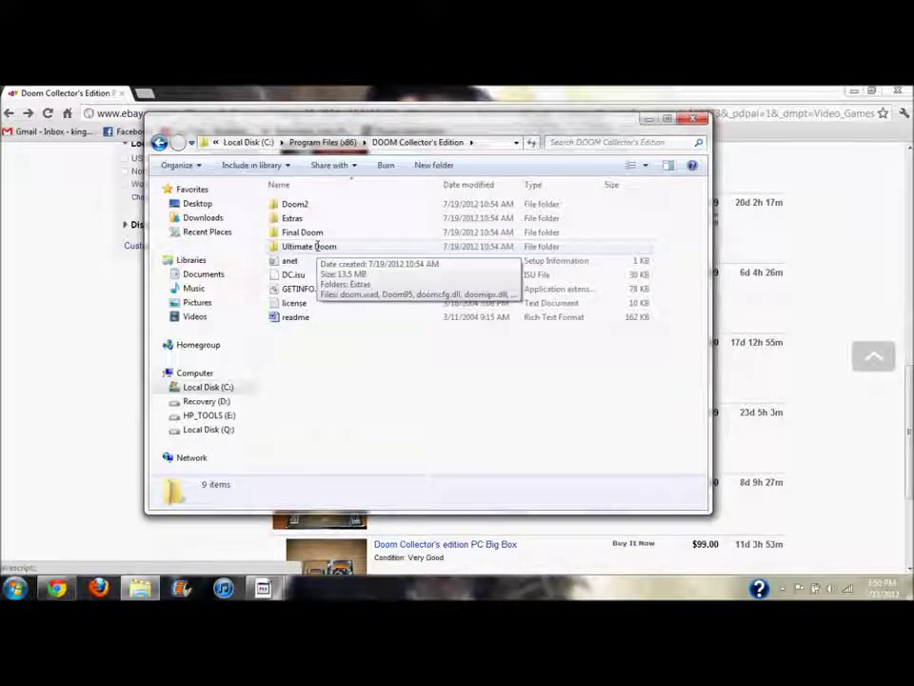
pyautogui.doubleClick(317, 247)
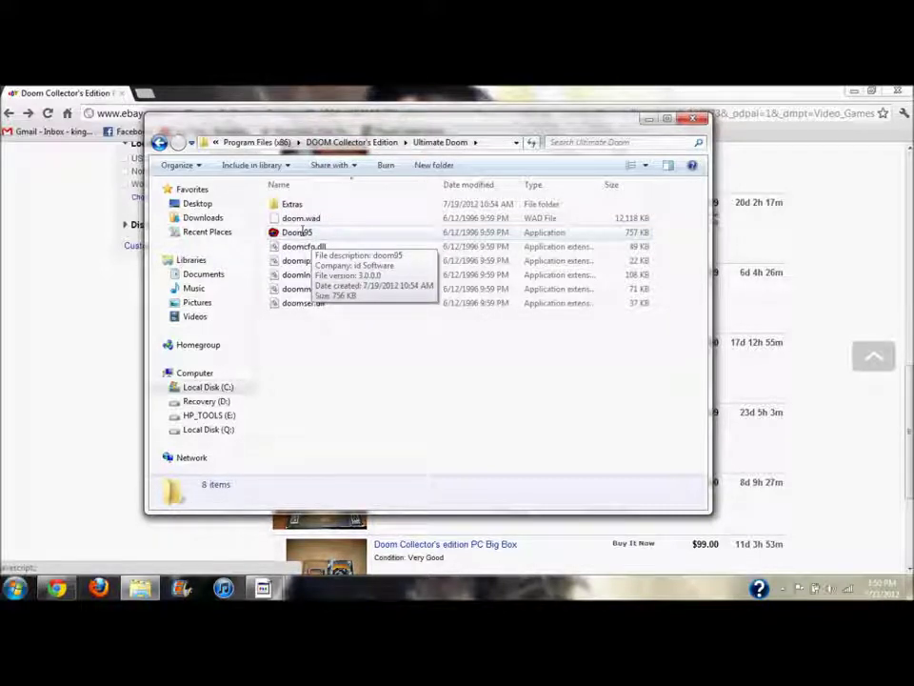
# Step: Try to run the Doom95 application from the Ultimate Doom folder, and minimize the folder window
pyautogui.doubleClick(303, 233)
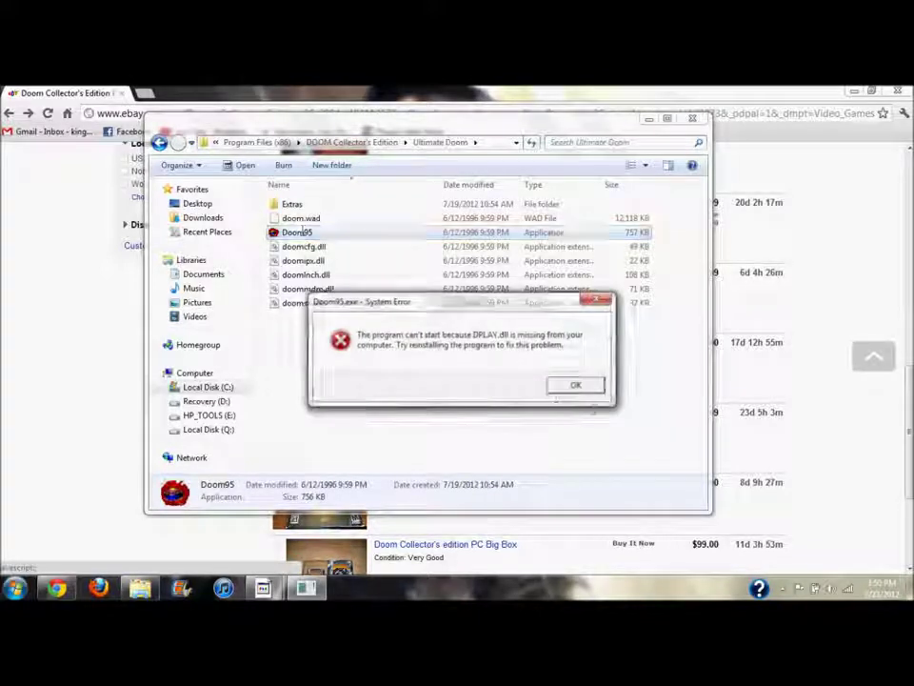
pyautogui.click(576, 384)
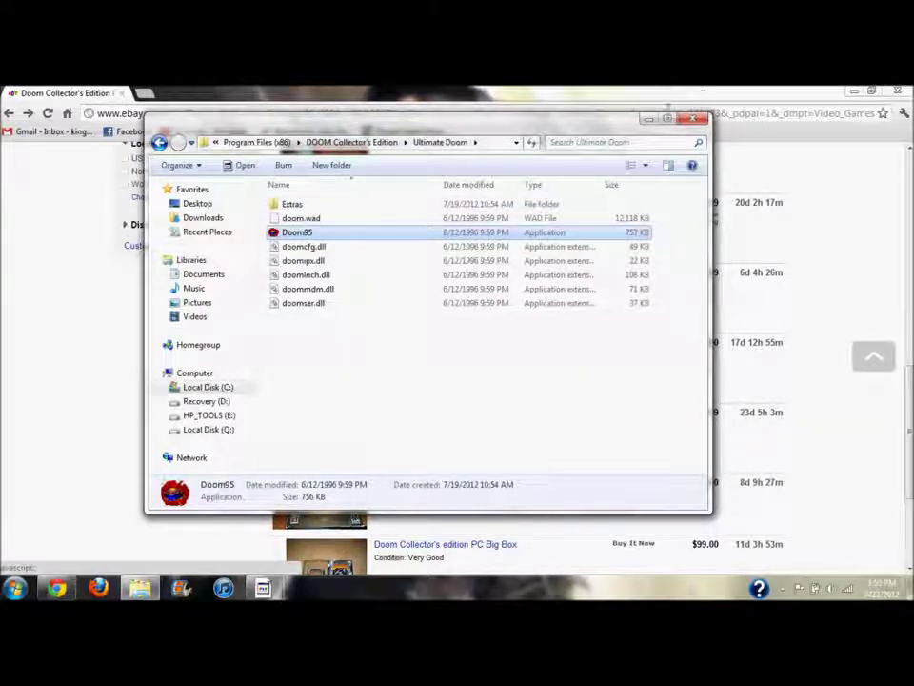
pyautogui.click(647, 119)
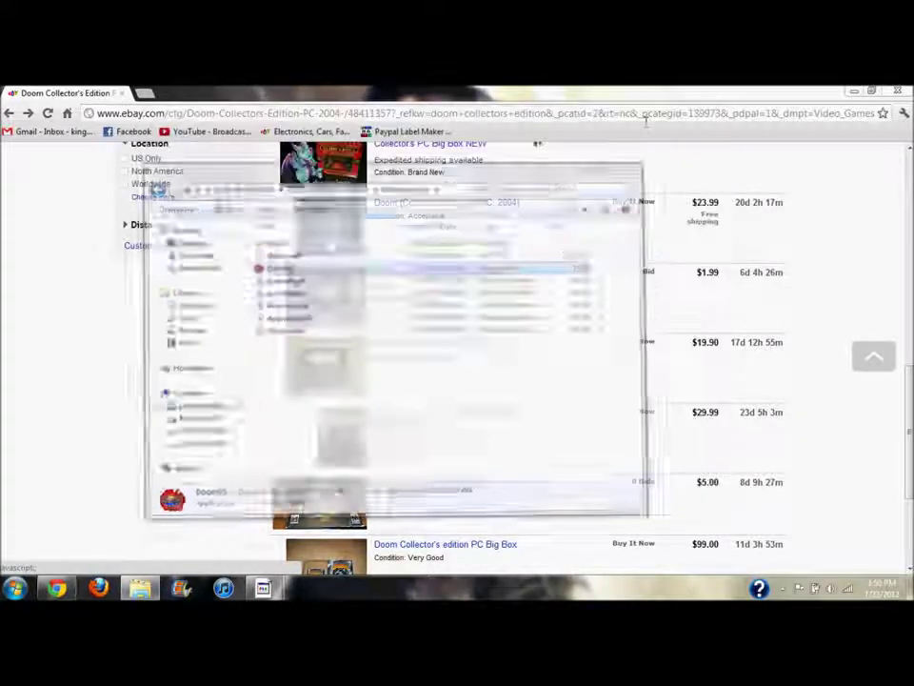
# Step: Search Google for zdoom and download ZDoom 2.6.0 (for Windows) from the zdoom.org downloads page
pyautogui.click(448, 112)
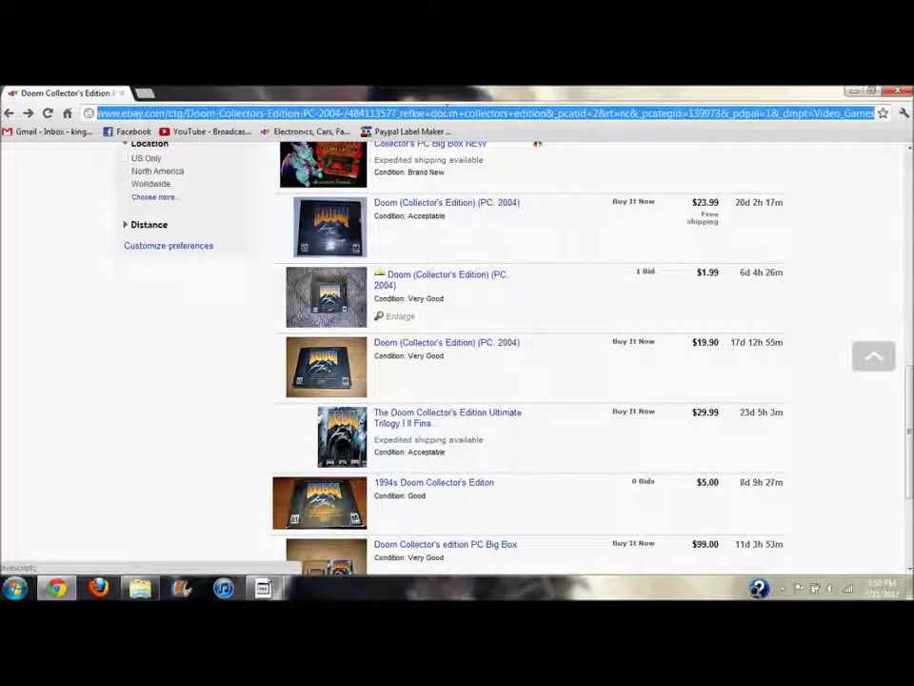
pyautogui.write('zdoom')
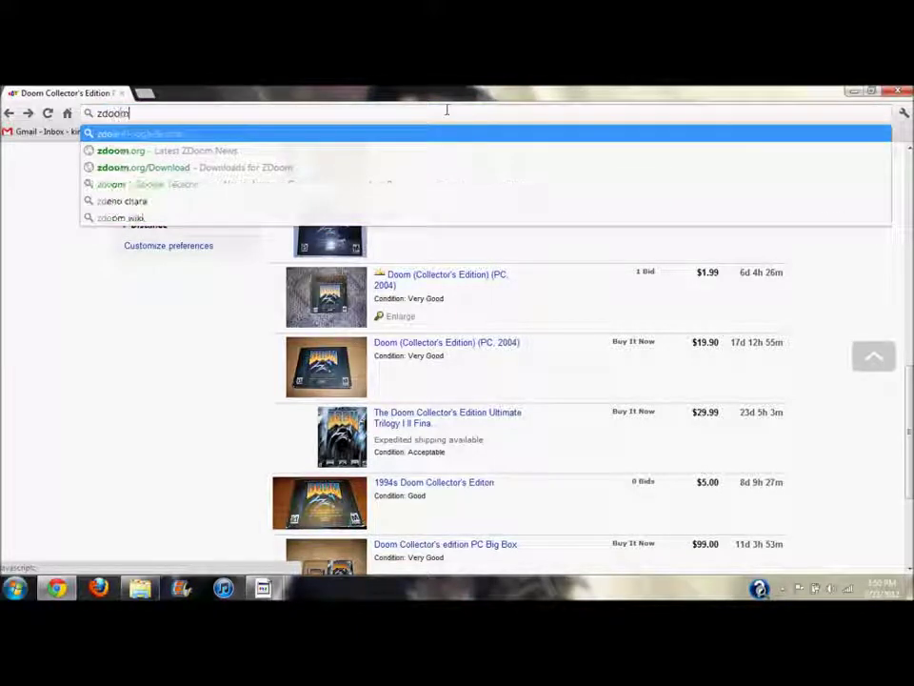
pyautogui.press('Return')
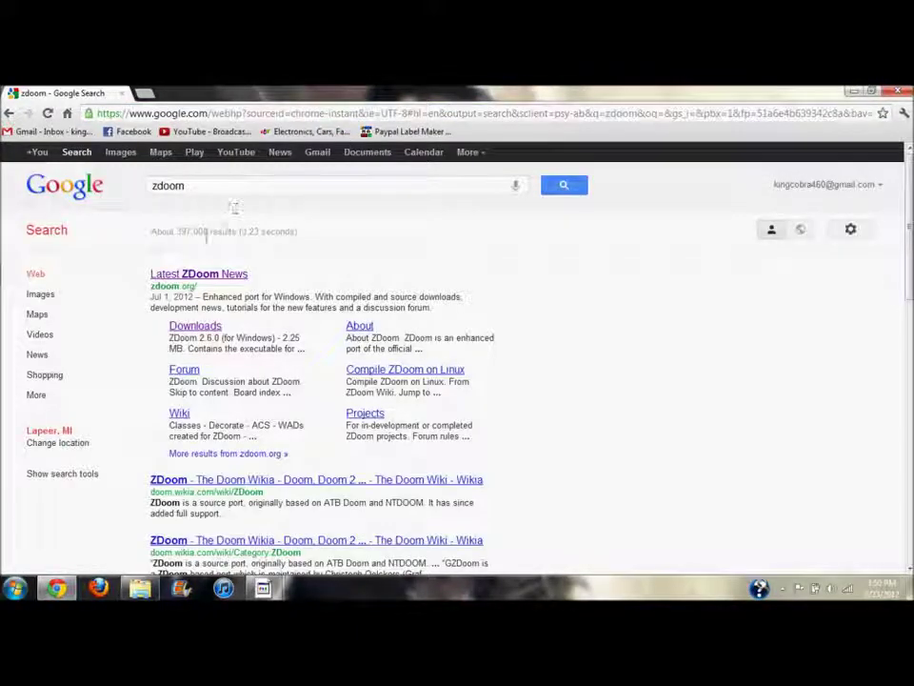
pyautogui.click(205, 273)
pyautogui.click(27, 253)
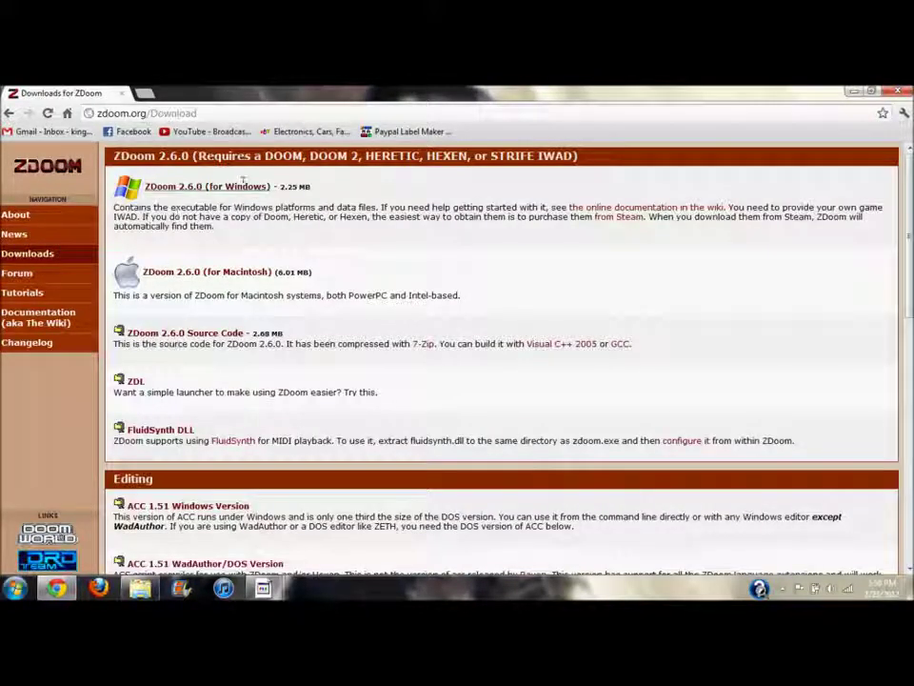
pyautogui.click(243, 185)
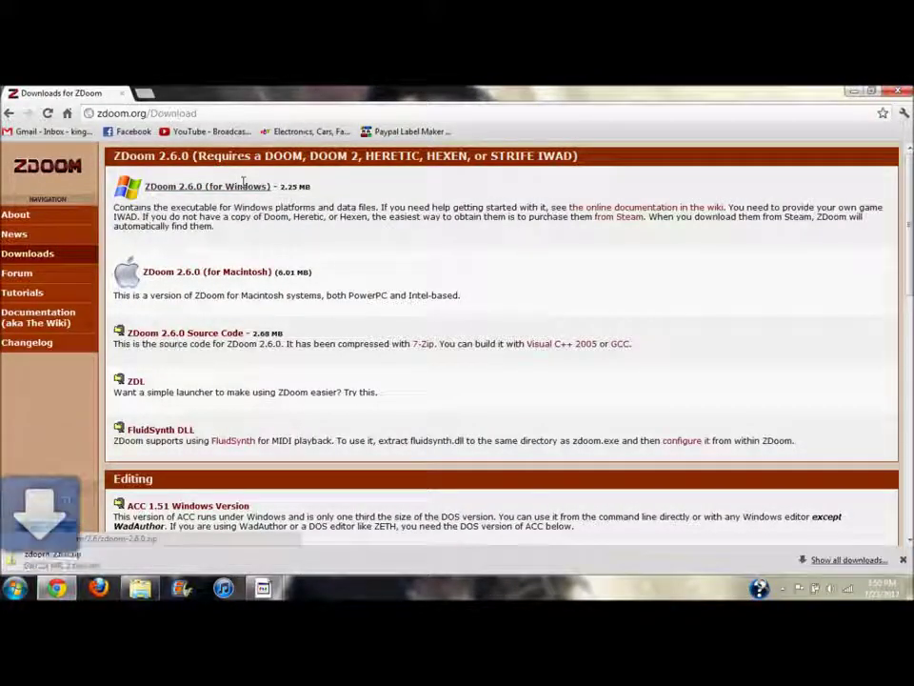
# Step: Open the downloaded zdoom-2.6.0 archive to view its contents and locate it in the Downloads folder
pyautogui.click(86, 562)
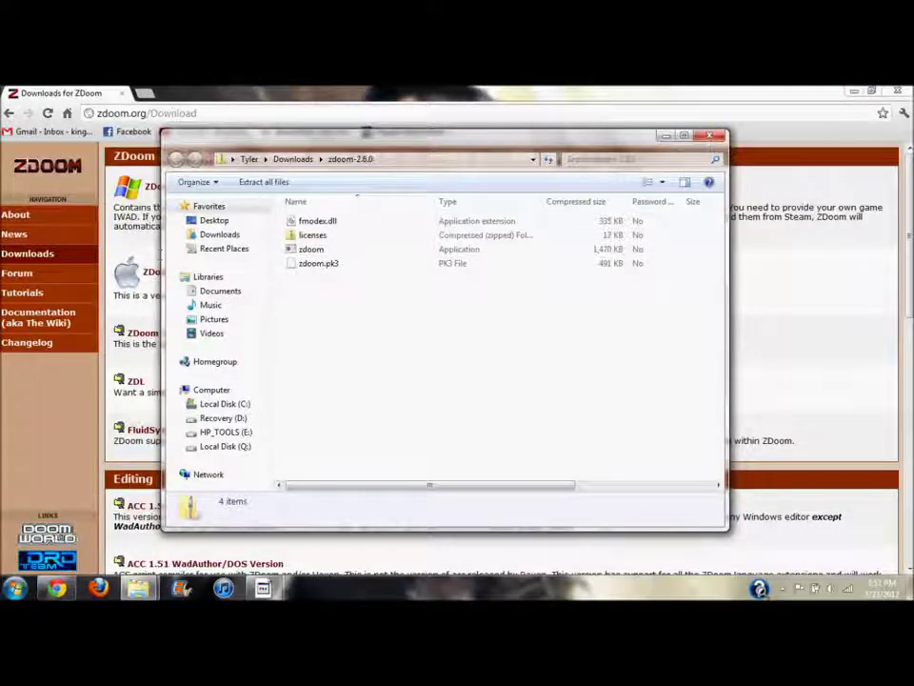
pyautogui.click(223, 234)
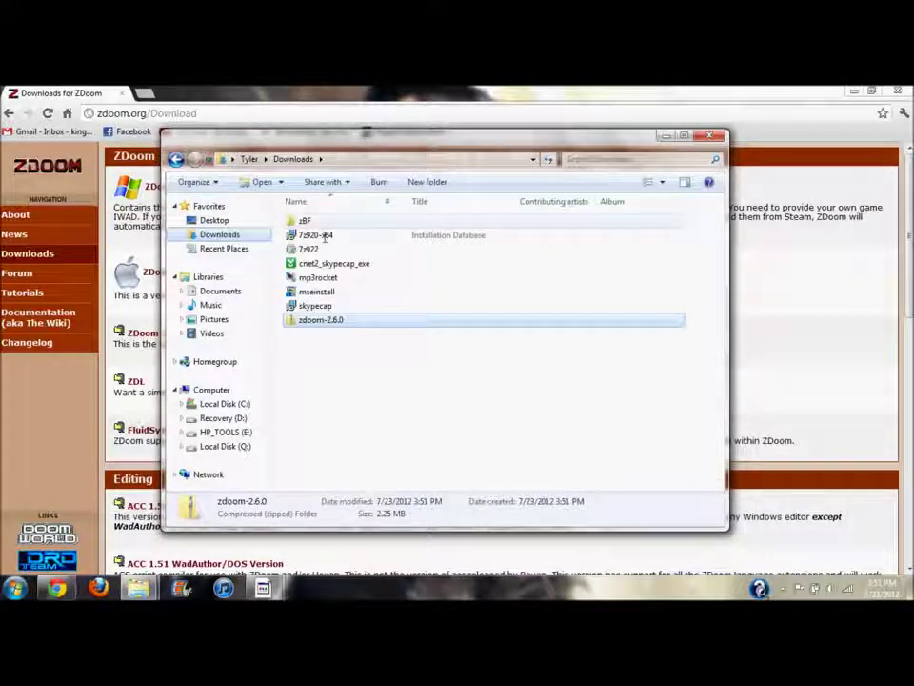
pyautogui.doubleClick(321, 320)
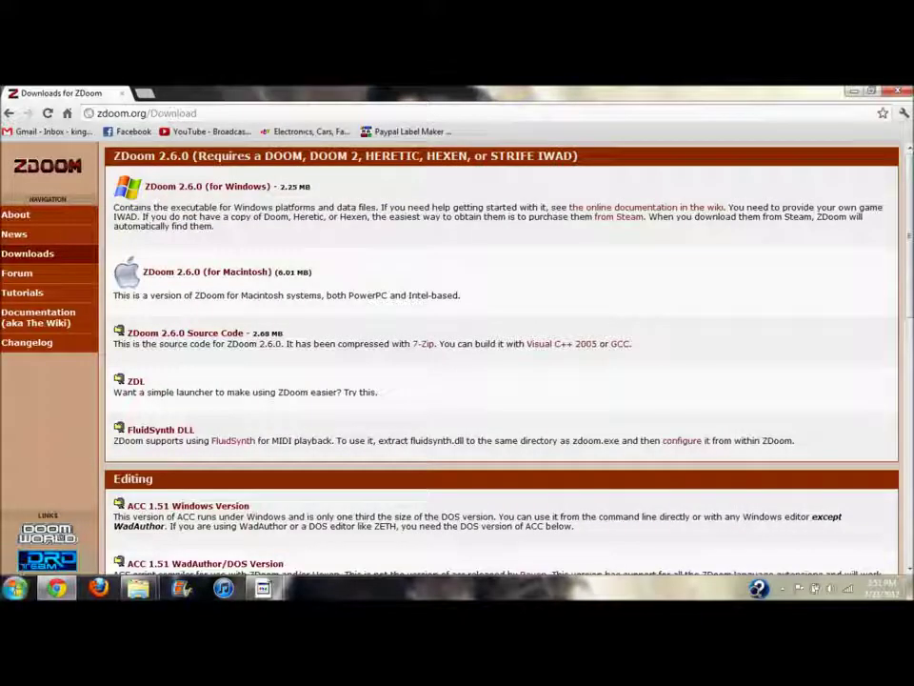
# Step: Start 7-Zip File Manager and open zdoom-2.6.0.zip from the user's Downloads folder on drive C
pyautogui.press('super')
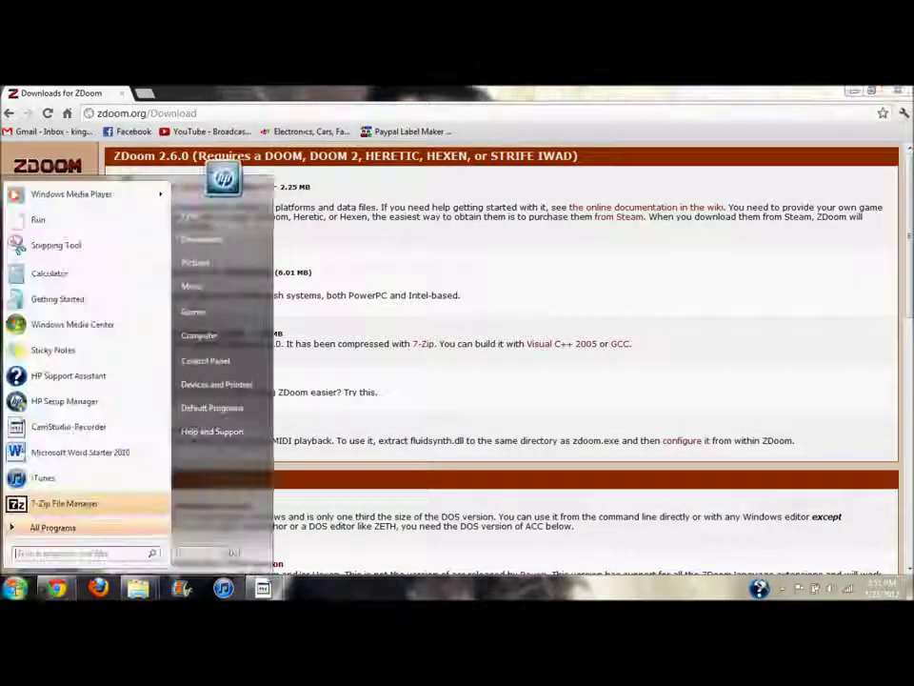
pyautogui.click(63, 494)
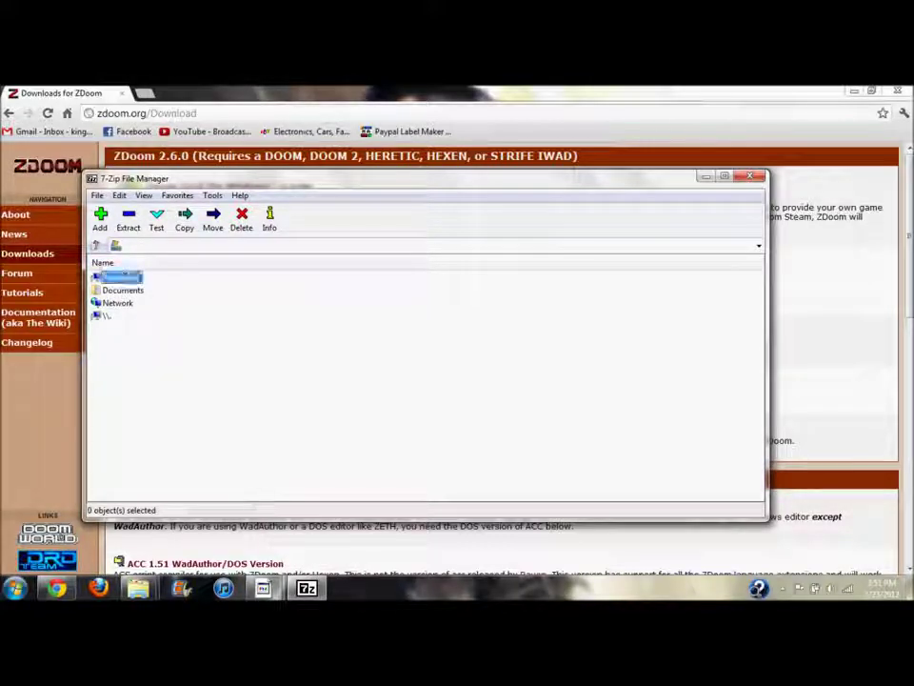
pyautogui.doubleClick(121, 277)
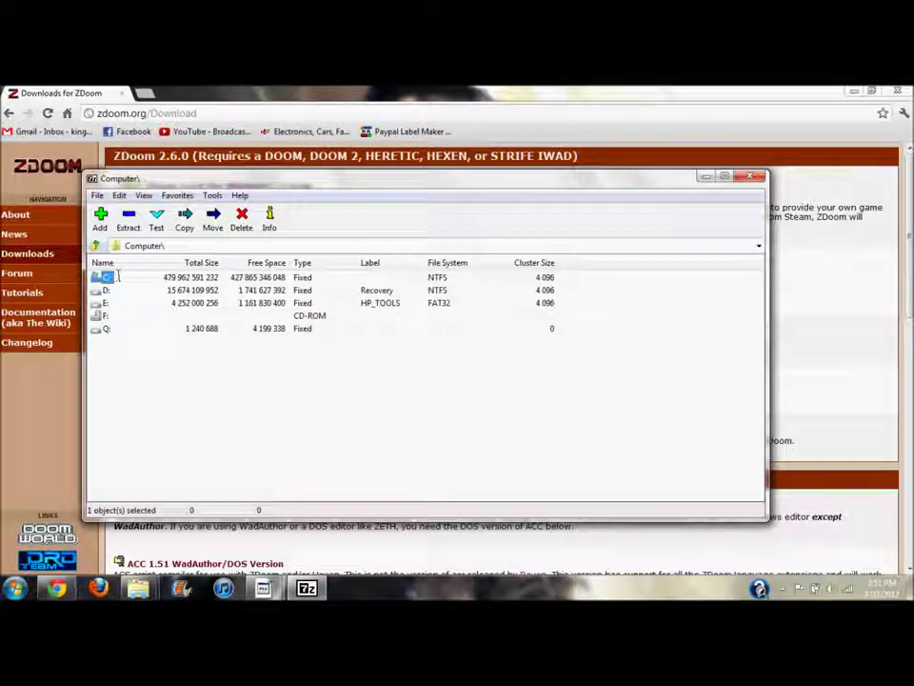
pyautogui.press('Return')
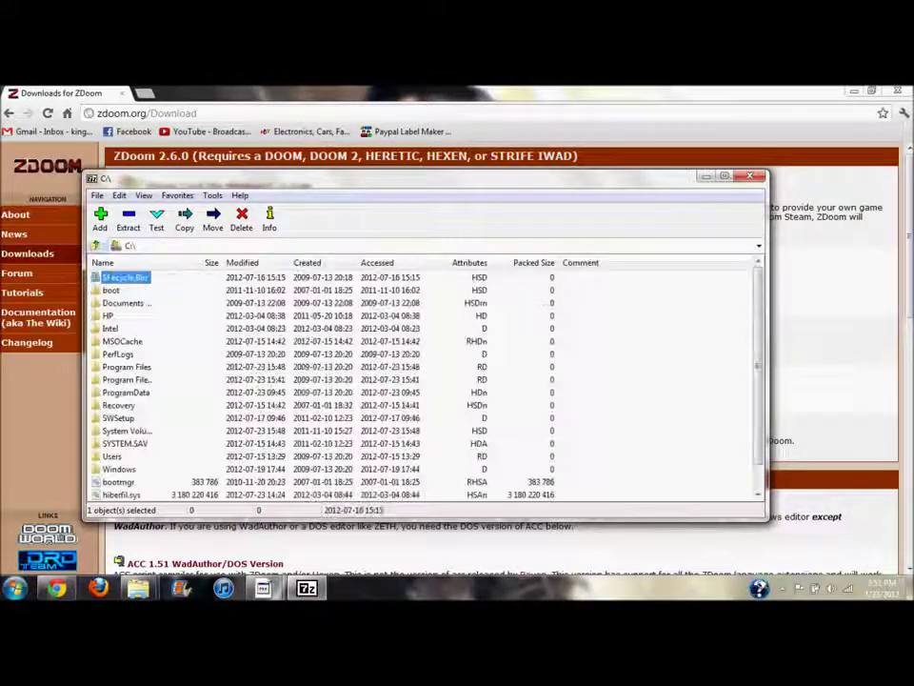
pyautogui.doubleClick(112, 457)
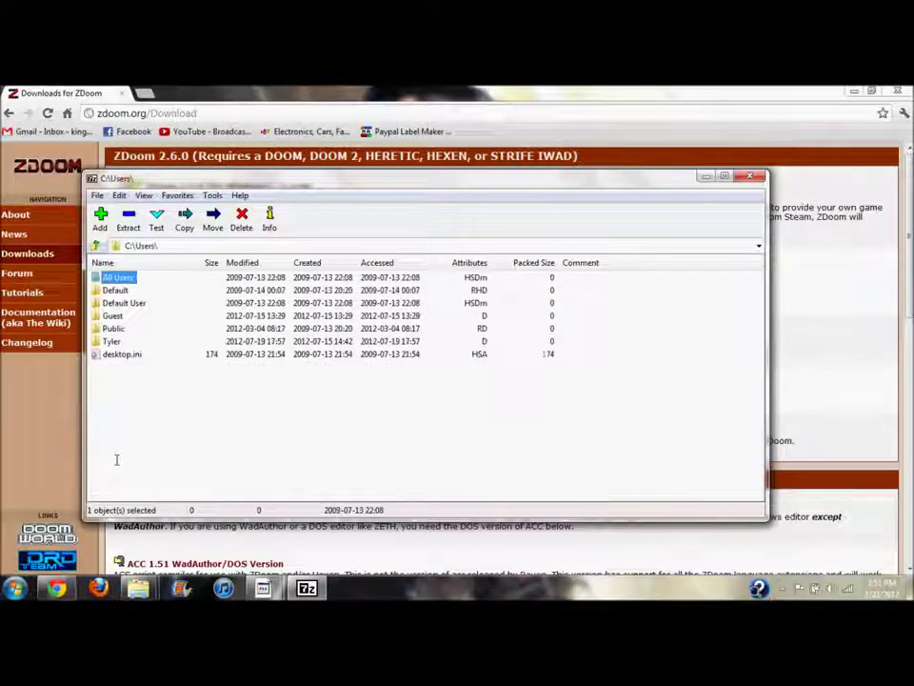
pyautogui.doubleClick(113, 341)
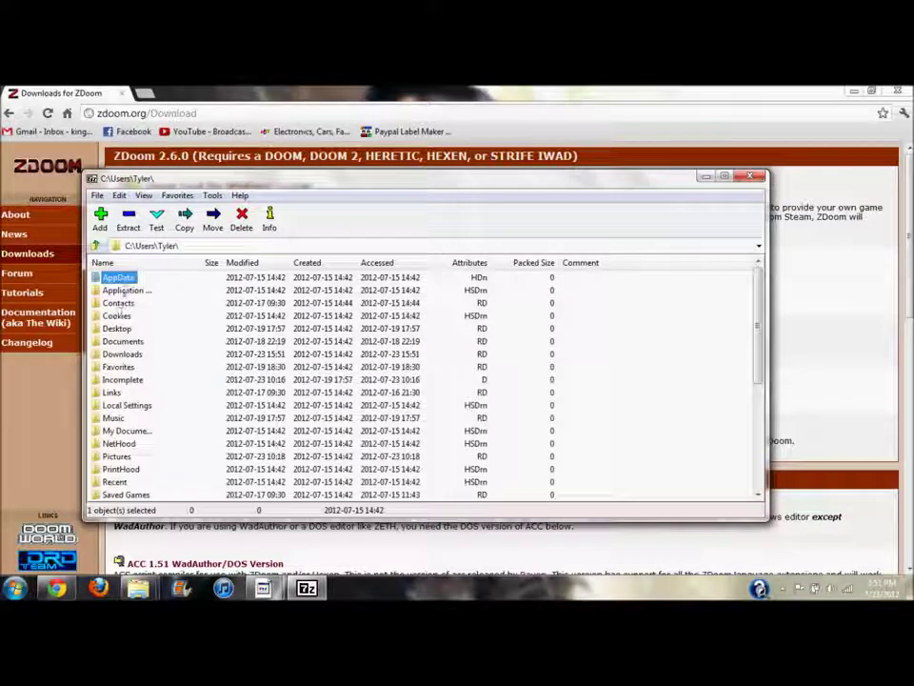
pyautogui.doubleClick(124, 353)
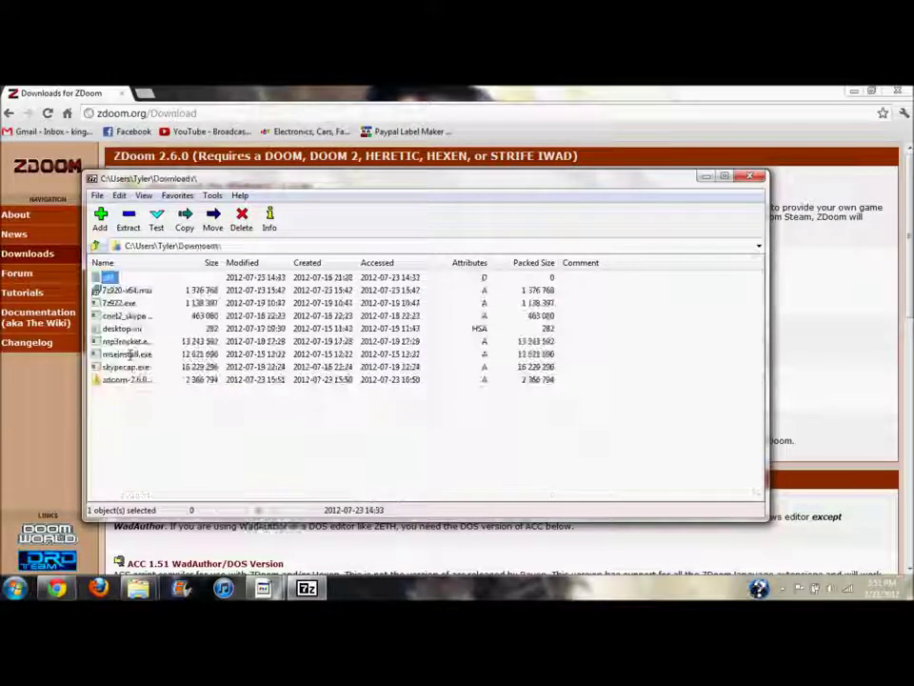
pyautogui.doubleClick(128, 380)
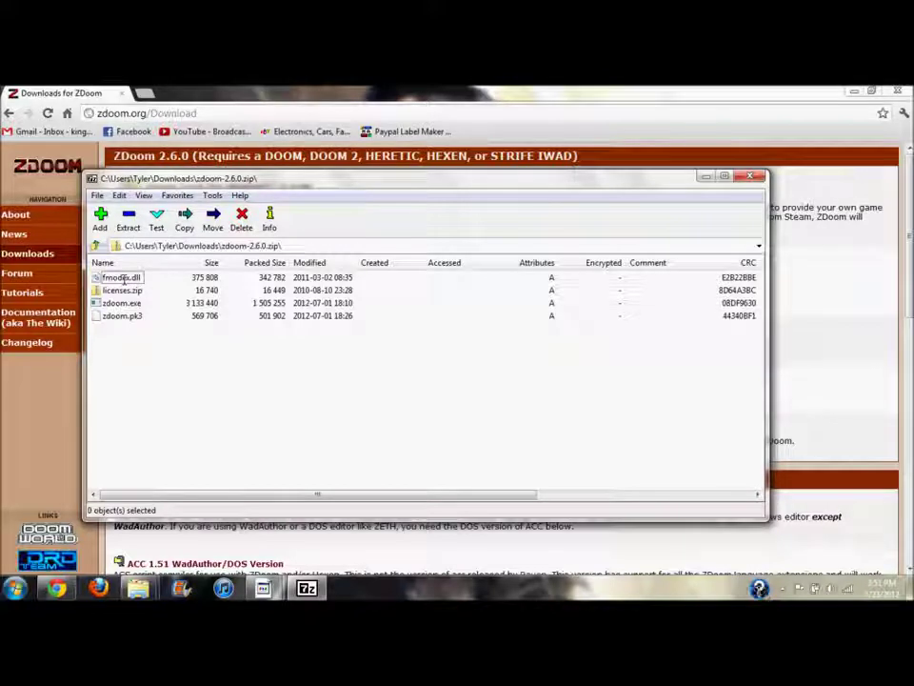
# Step: Extract all files of zdoom-2.6.0.zip into the Downloads folder and close 7-Zip File Manager
pyautogui.click(129, 219)
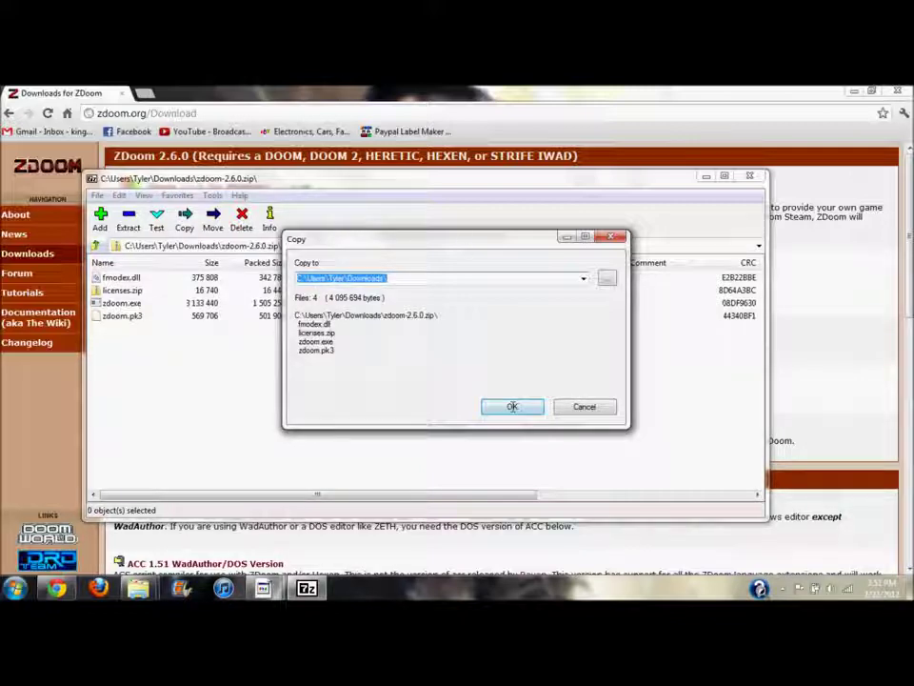
pyautogui.click(512, 406)
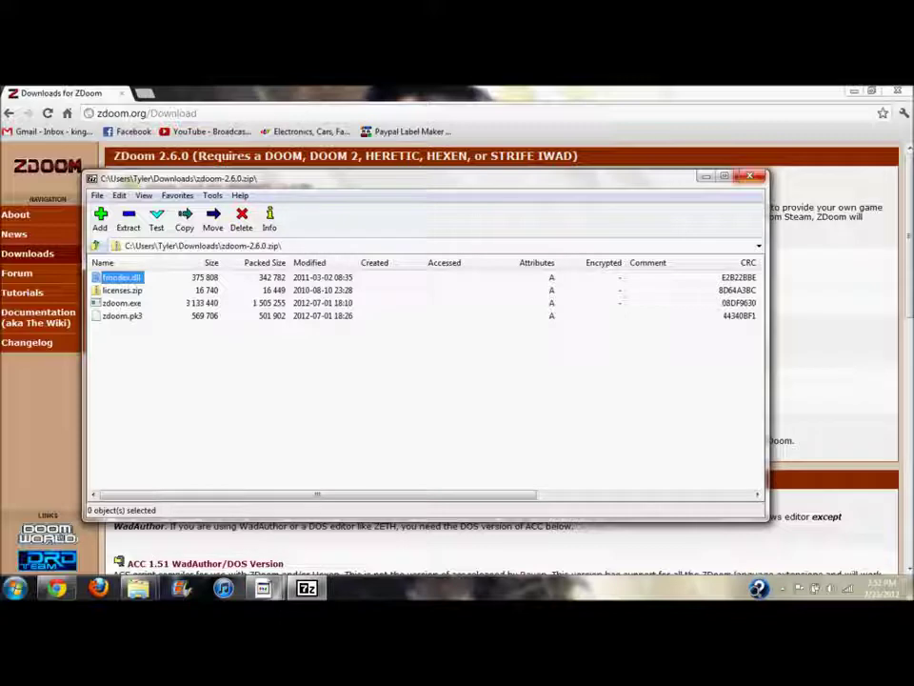
pyautogui.hotkey('alt', 'F4')
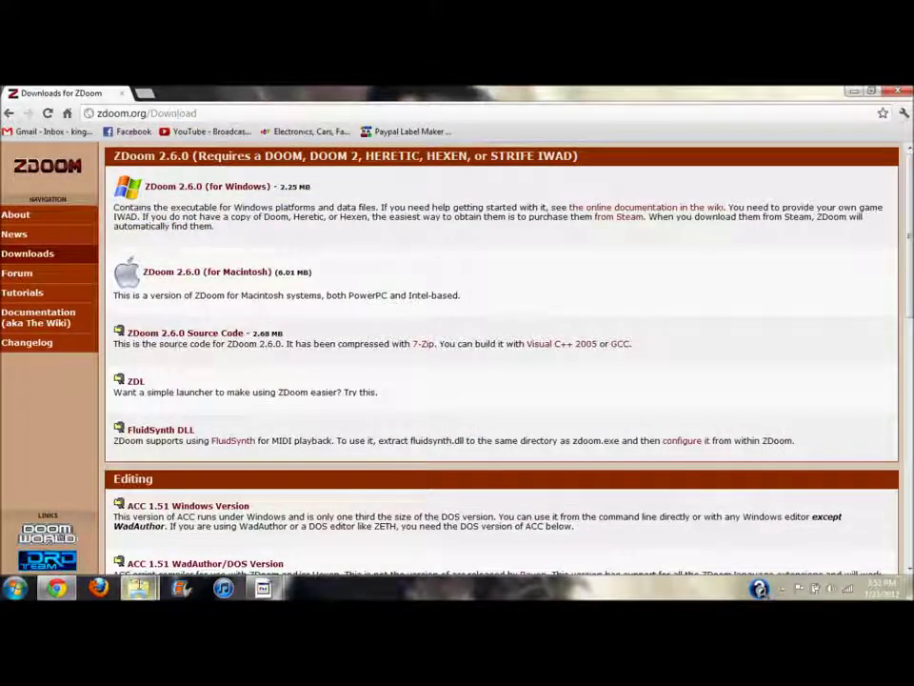
# Step: Close the old Explorer windows and create a folder named zDoom Files in the Downloads folder
pyautogui.moveTo(139, 587)
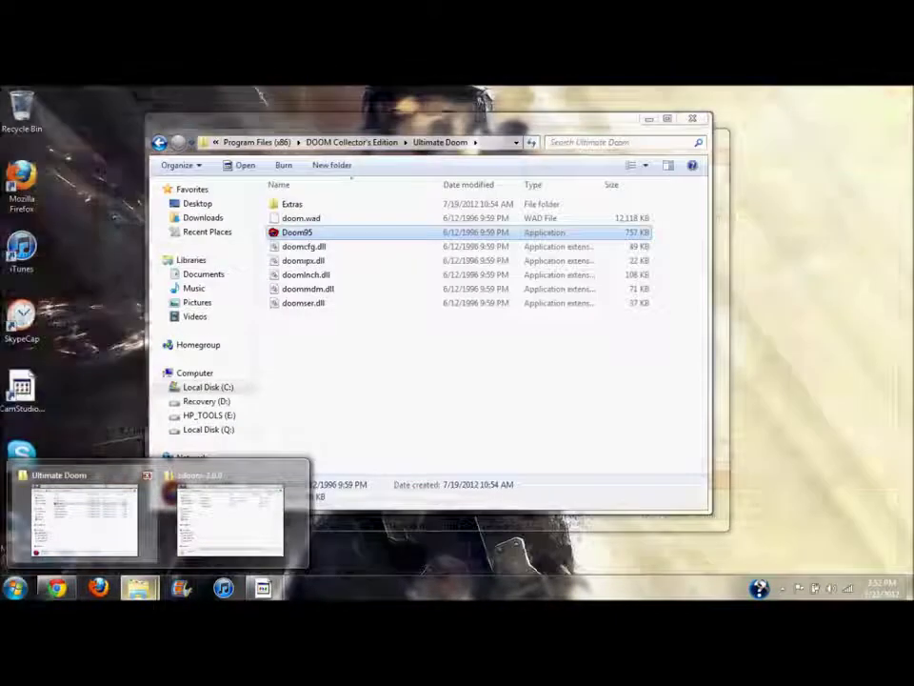
pyautogui.click(147, 474)
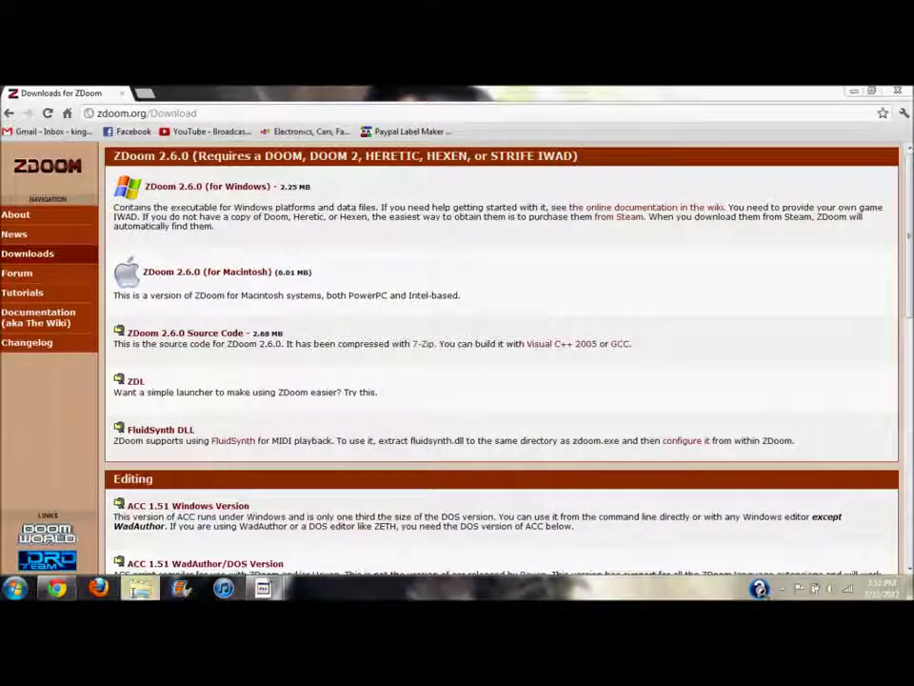
pyautogui.click(140, 588)
pyautogui.click(212, 221)
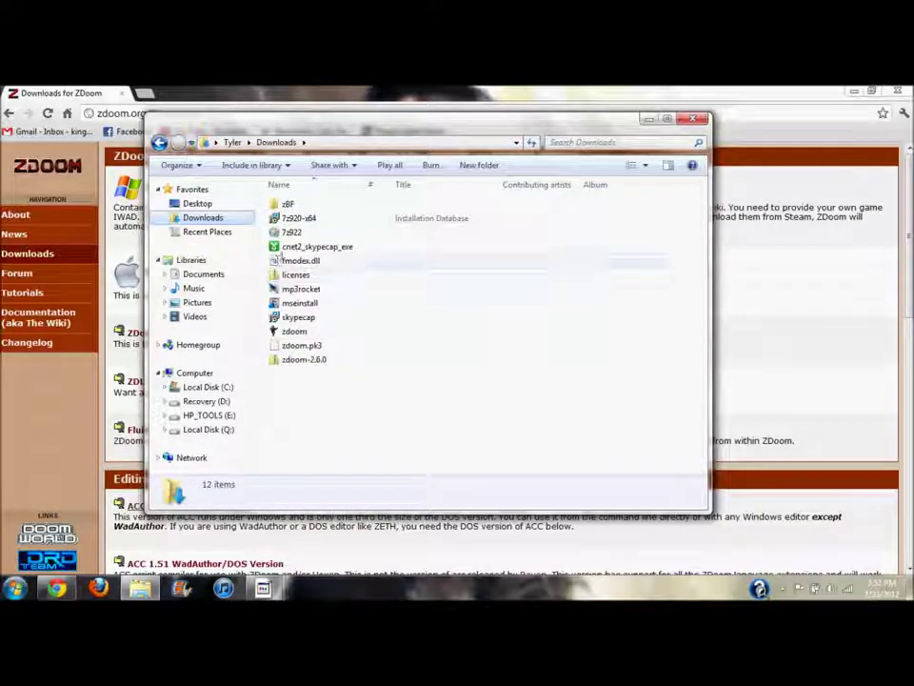
pyautogui.click(476, 163)
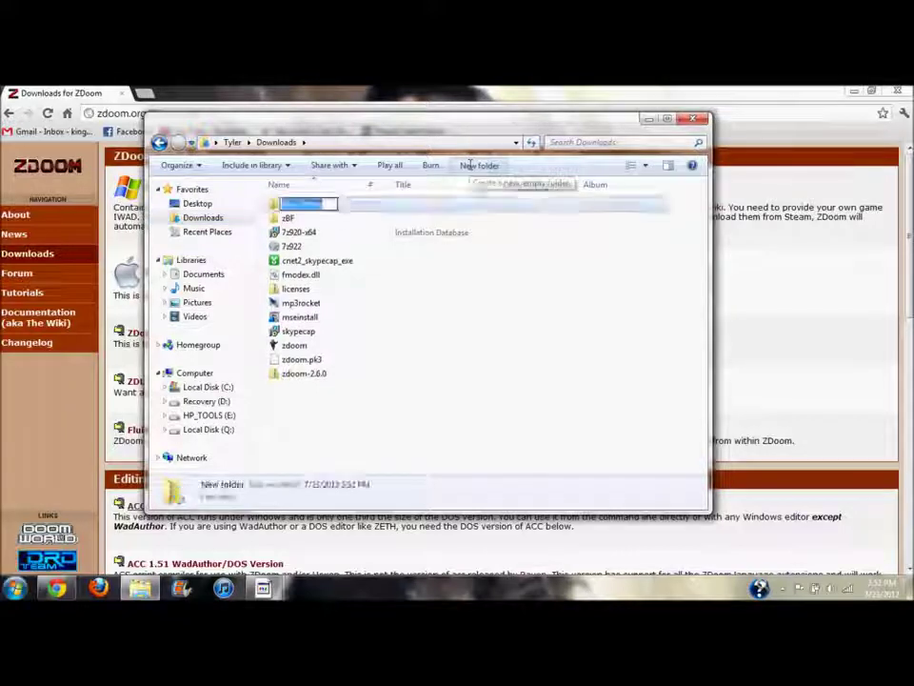
pyautogui.write('zDoom Files')
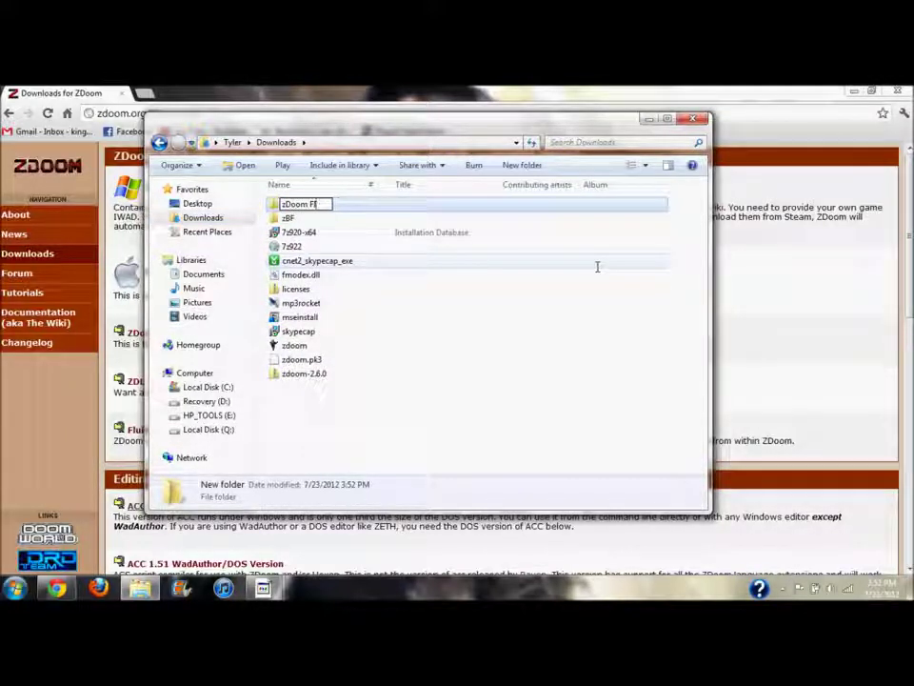
pyautogui.press('Return')
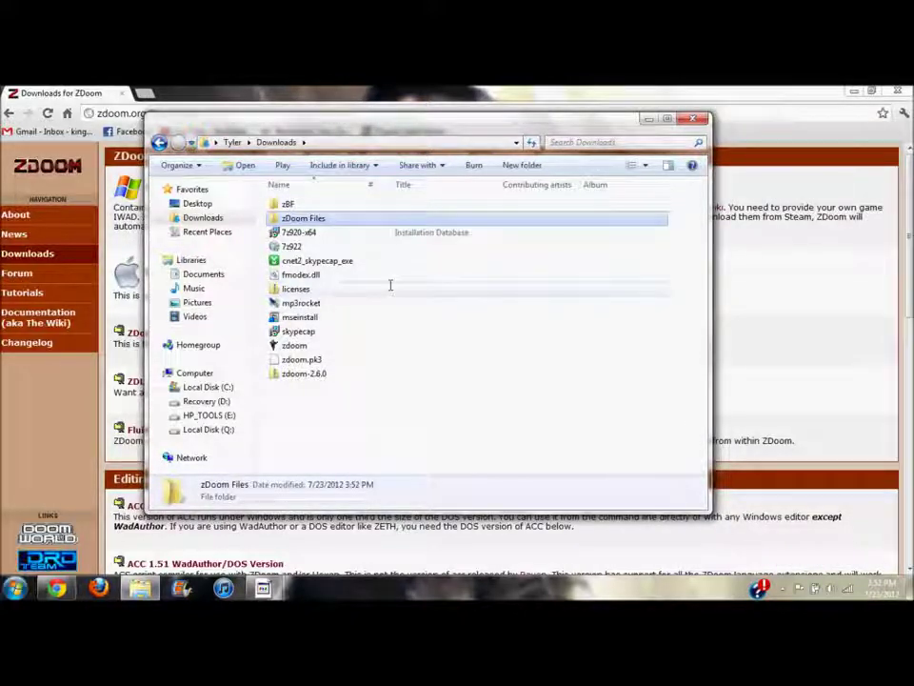
# Step: Move zdoom.pk3, zdoom, fmodex.dll and licenses into the zDoom Files folder
pyautogui.moveTo(304, 373); pyautogui.dragTo(300, 218)
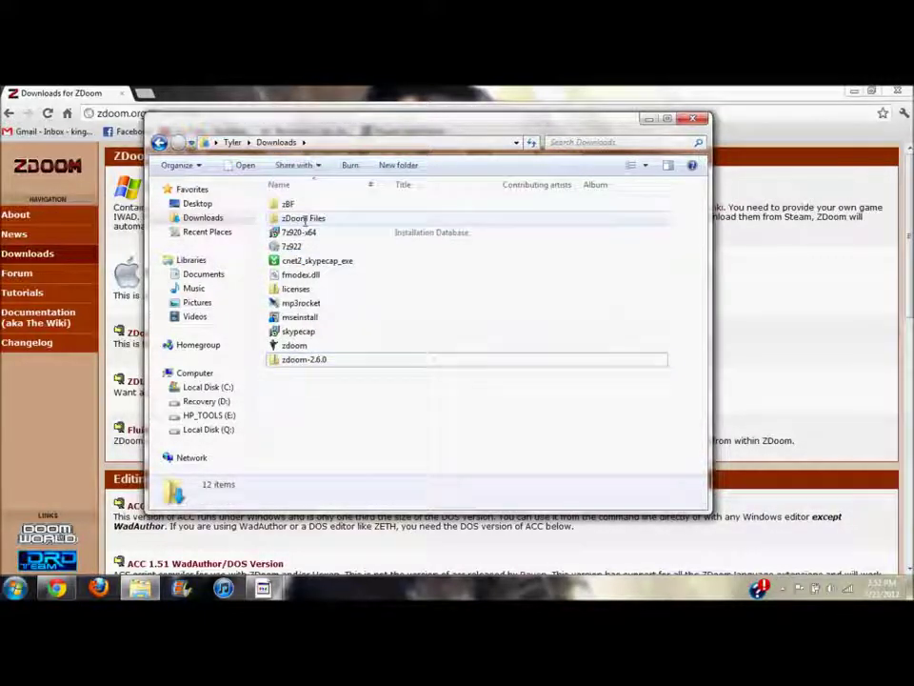
pyautogui.moveTo(294, 347); pyautogui.dragTo(327, 220)
pyautogui.moveTo(301, 274); pyautogui.dragTo(318, 221)
pyautogui.moveTo(295, 274); pyautogui.dragTo(307, 220)
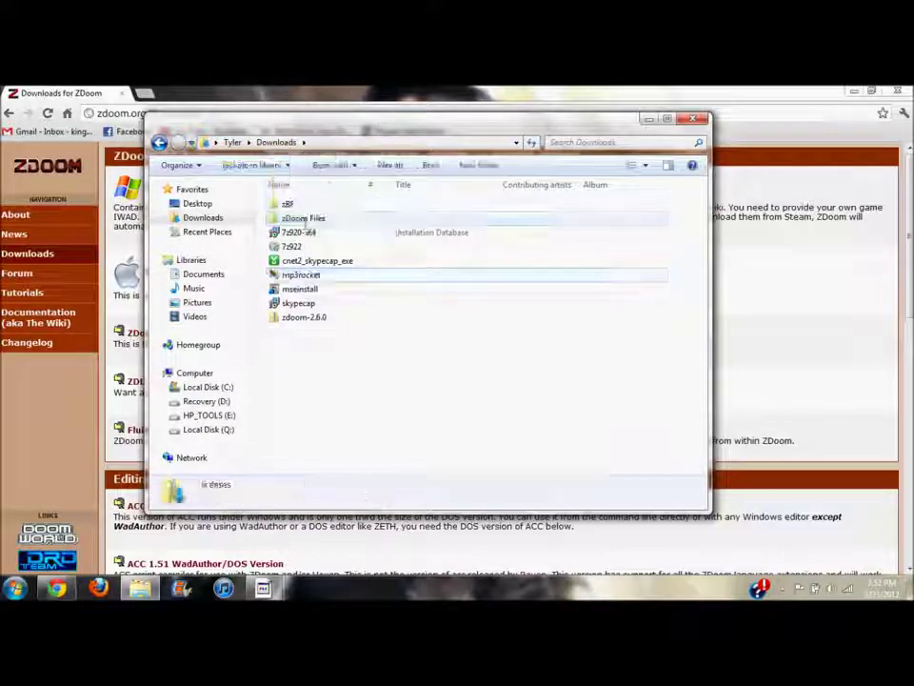
# Step: Check the zDoom Files folder, and open the Ultimate Doom folder inside DOOM Collector's Edition in Program Files (x86) on drive C
pyautogui.doubleClick(302, 218)
pyautogui.moveTo(301, 247); pyautogui.dragTo(302, 229)
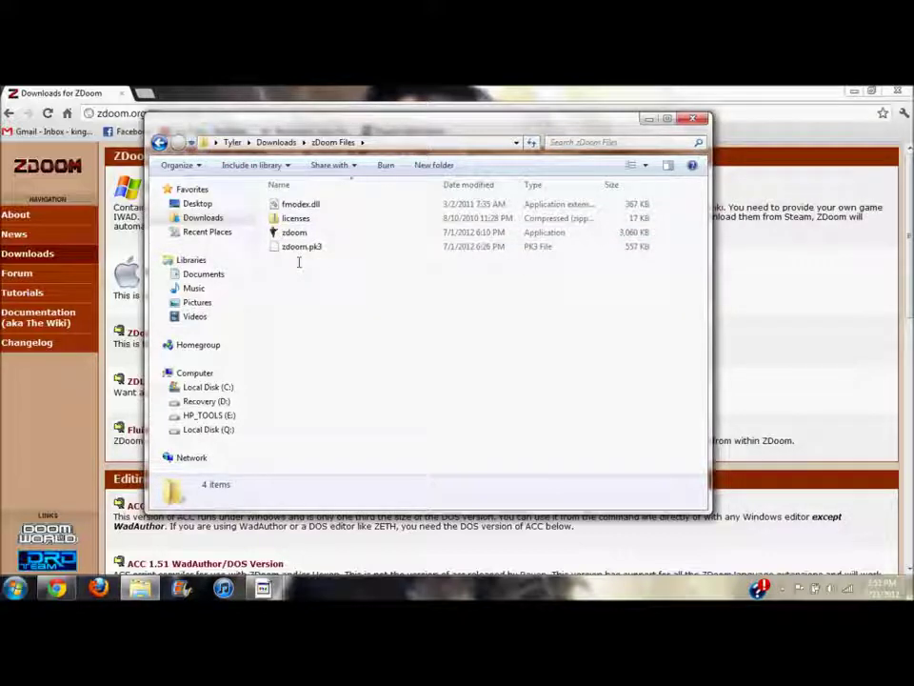
pyautogui.click(215, 387)
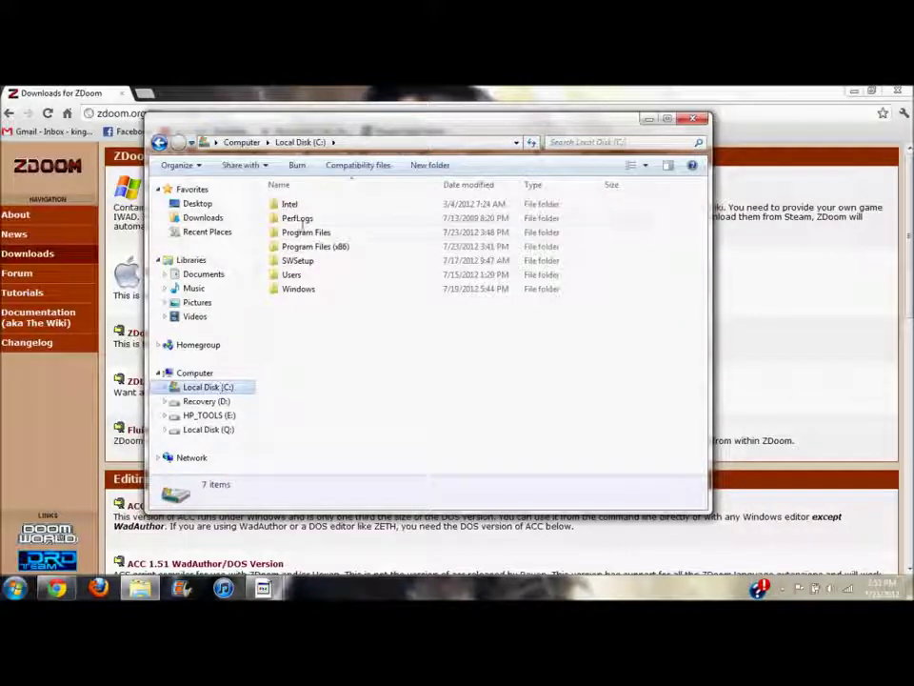
pyautogui.doubleClick(314, 246)
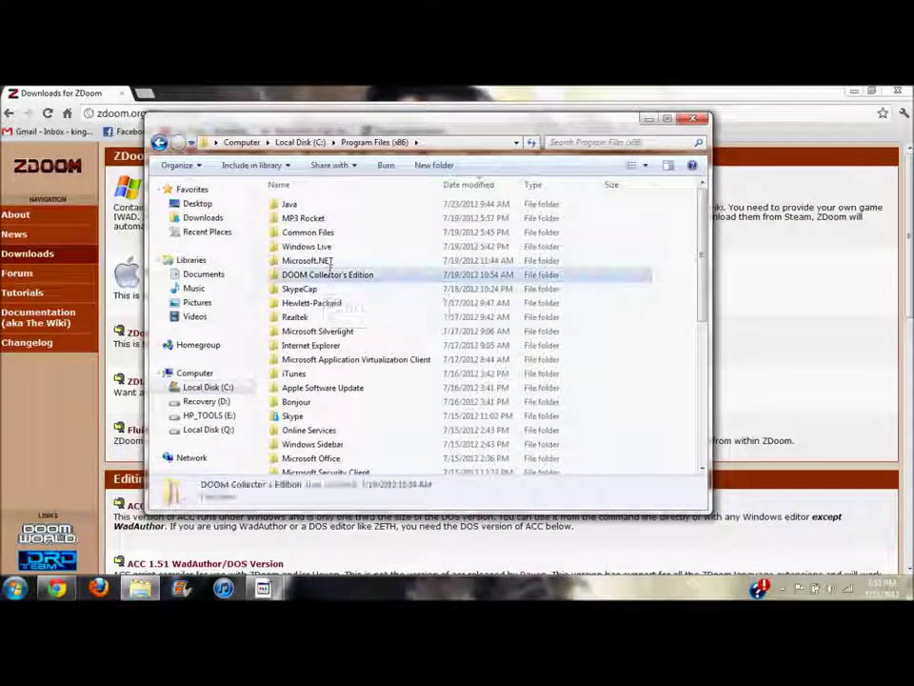
pyautogui.doubleClick(327, 274)
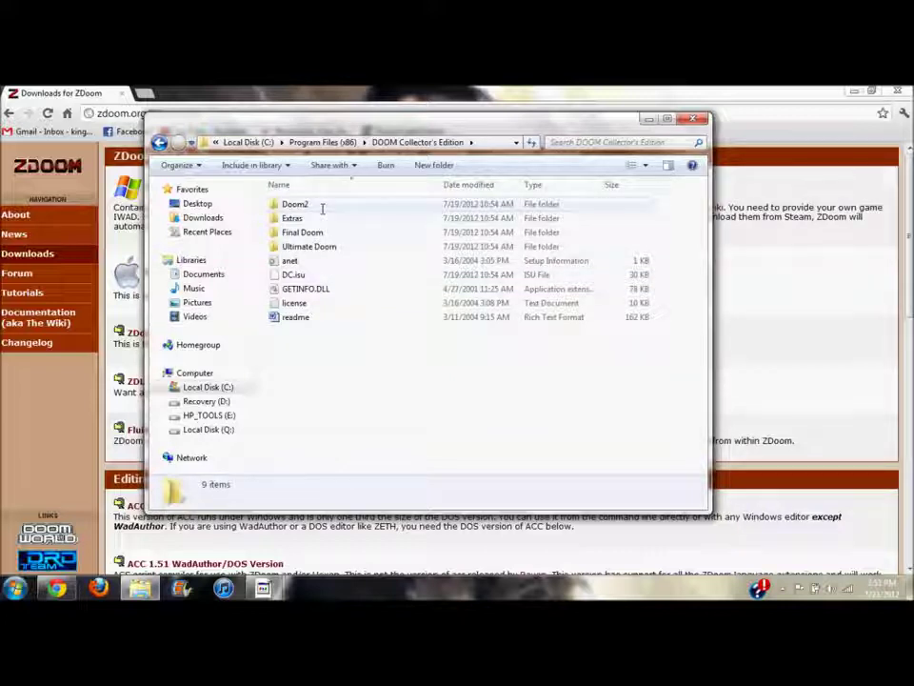
pyautogui.doubleClick(317, 248)
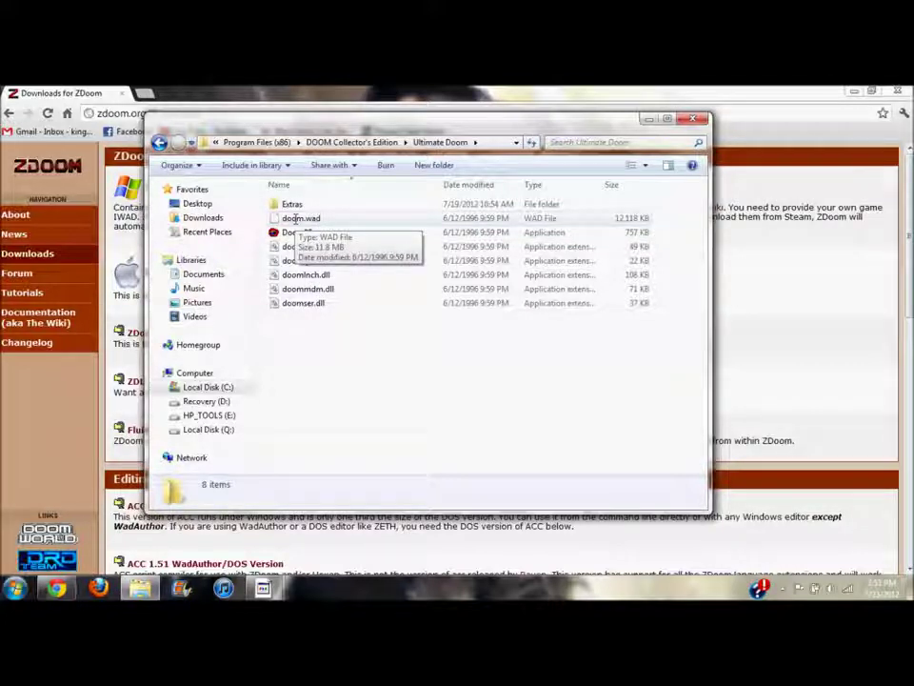
# Step: Copy doom.wad from the Ultimate Doom folder into the zDoom Files folder in Downloads
pyautogui.rightClick(297, 222)
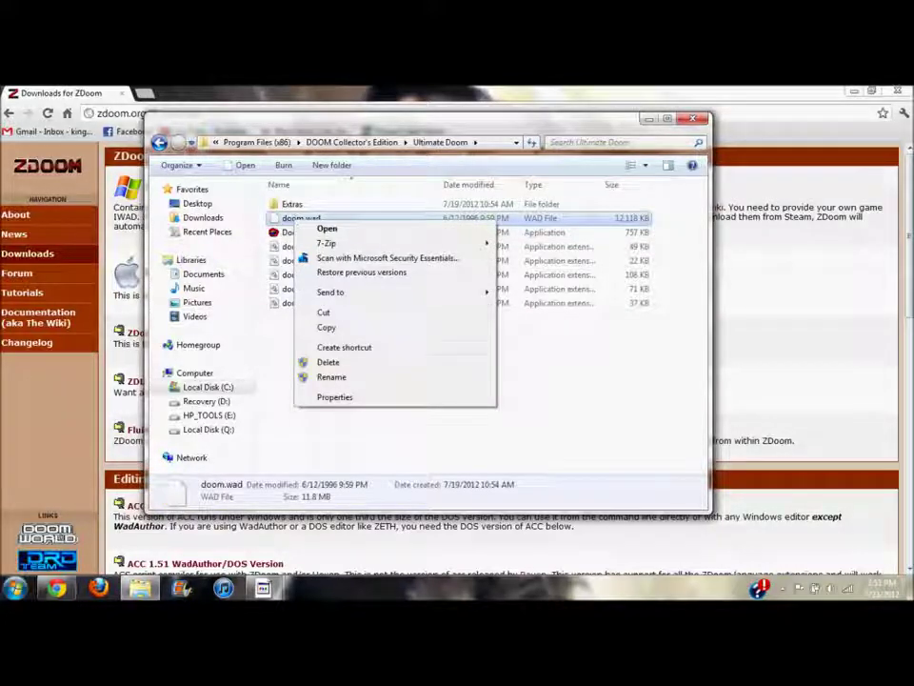
pyautogui.click(341, 328)
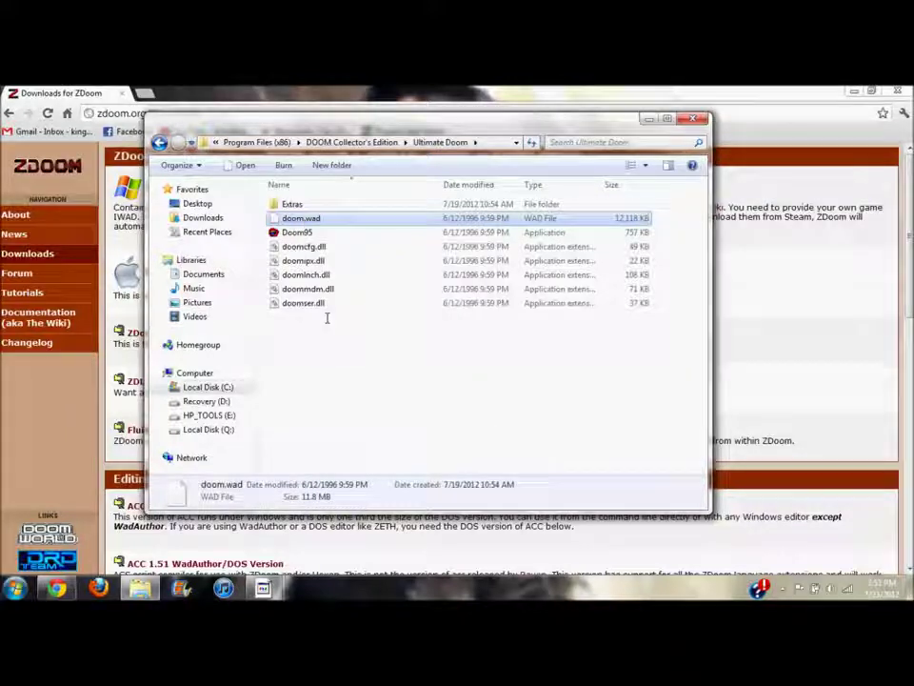
pyautogui.click(200, 219)
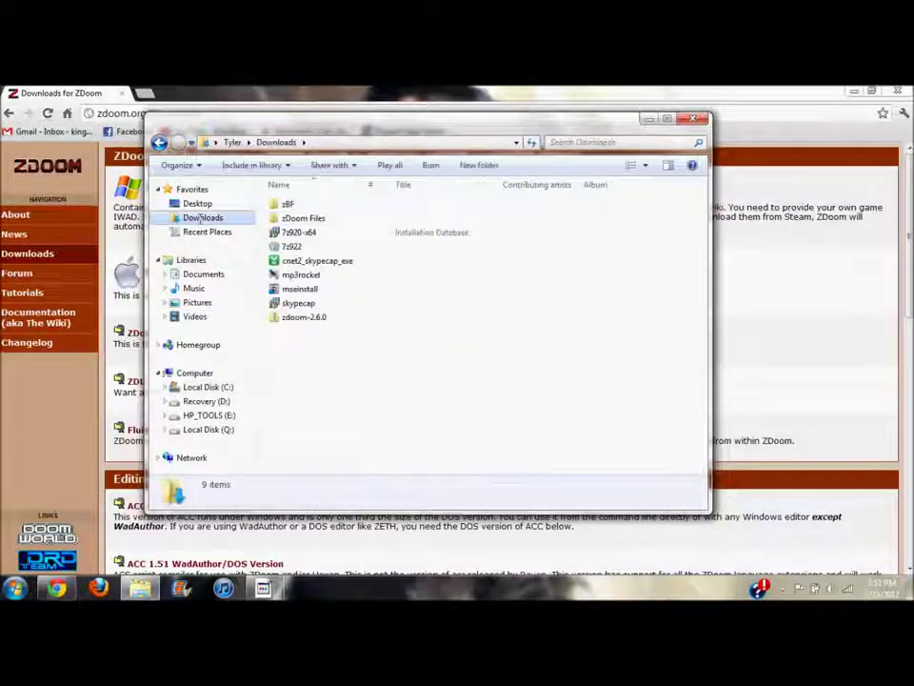
pyautogui.doubleClick(295, 218)
pyautogui.rightClick(298, 290)
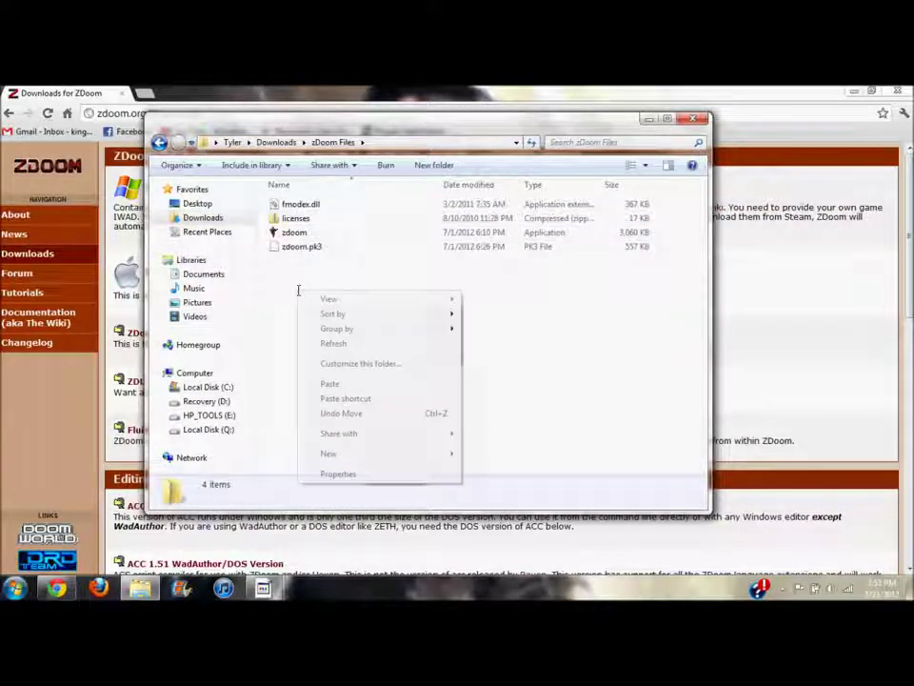
pyautogui.click(349, 381)
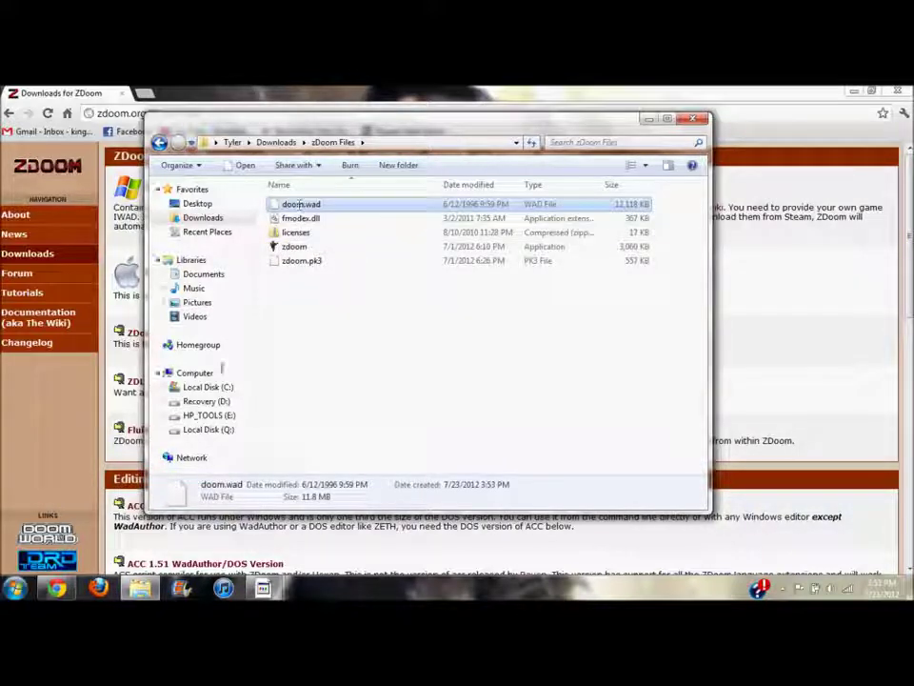
# Step: Open the Doom2 folder inside DOOM Collector's Edition in Program Files (x86) on drive C
pyautogui.click(225, 386)
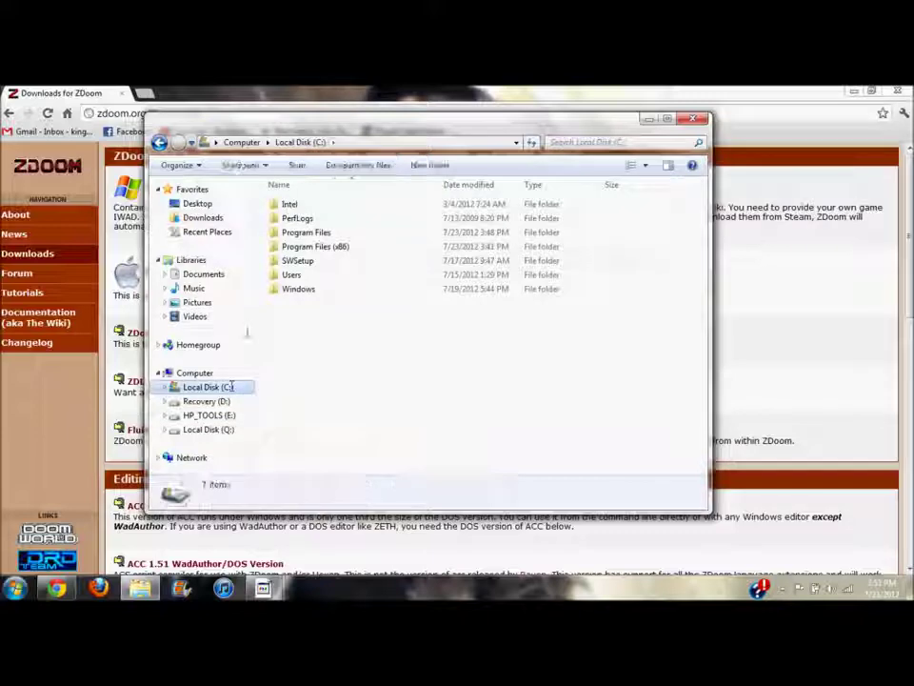
pyautogui.doubleClick(320, 246)
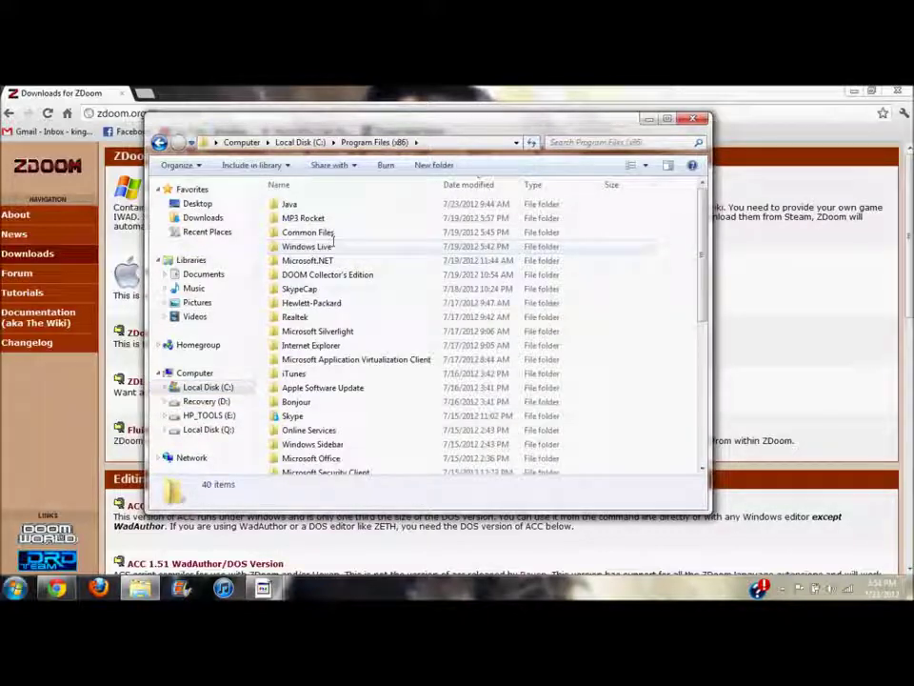
pyautogui.doubleClick(341, 274)
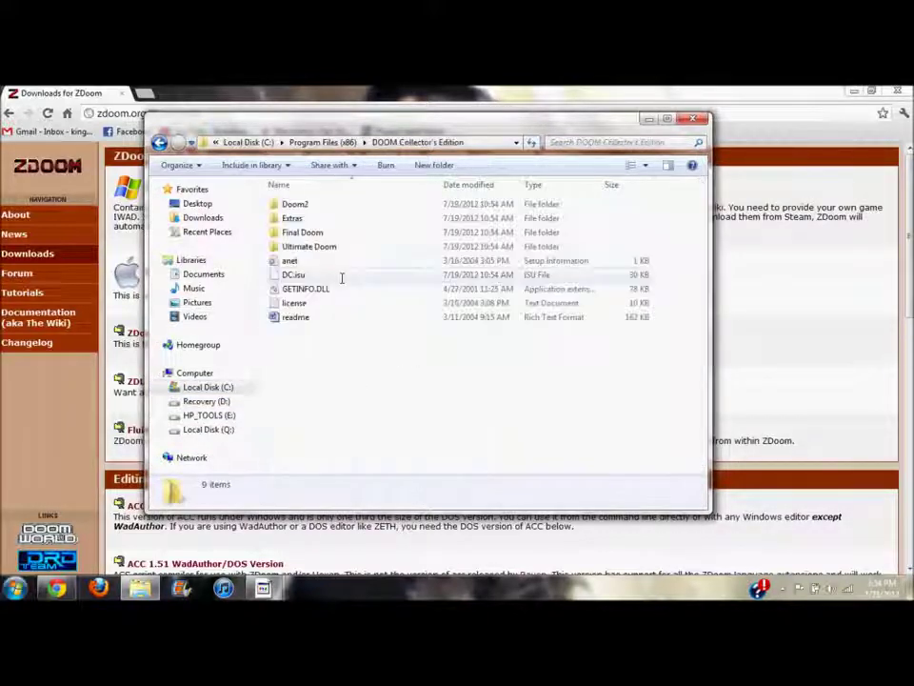
pyautogui.doubleClick(292, 203)
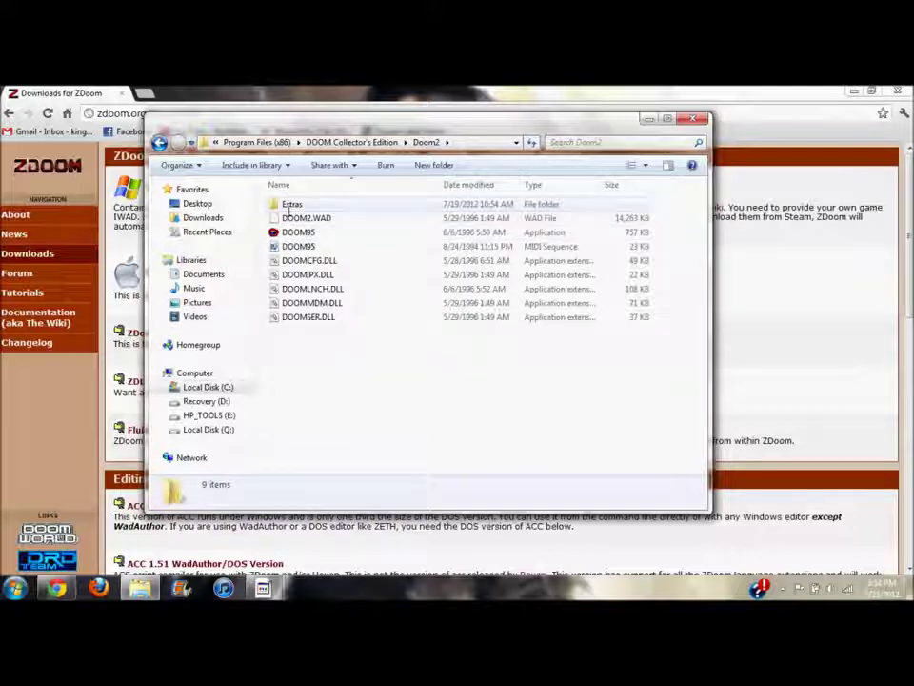
# Step: Copy DOOM2.WAD from the Doom2 folder into the zDoom Files folder in Downloads
pyautogui.rightClick(295, 219)
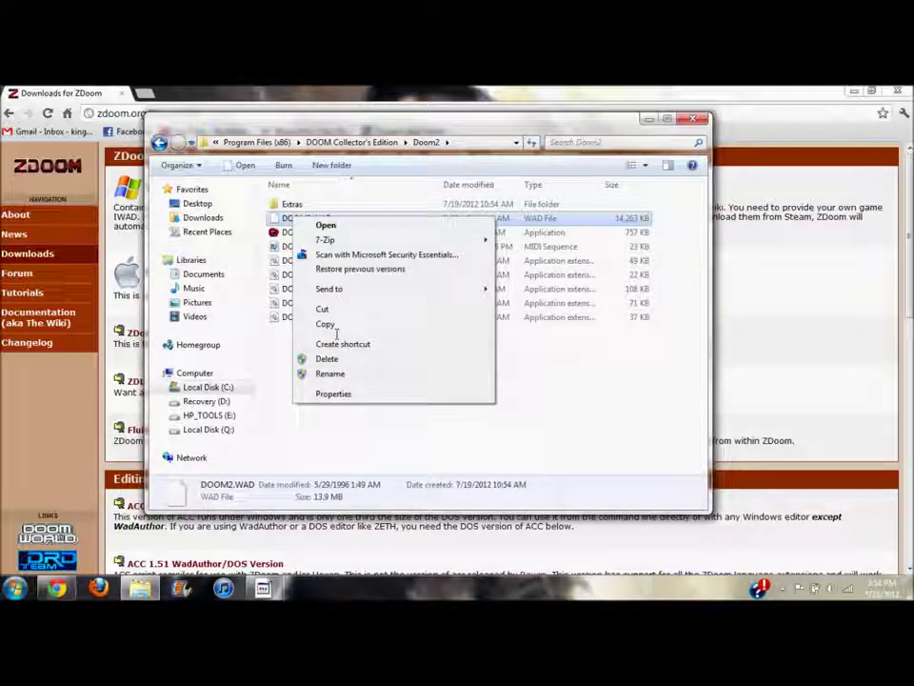
pyautogui.click(326, 325)
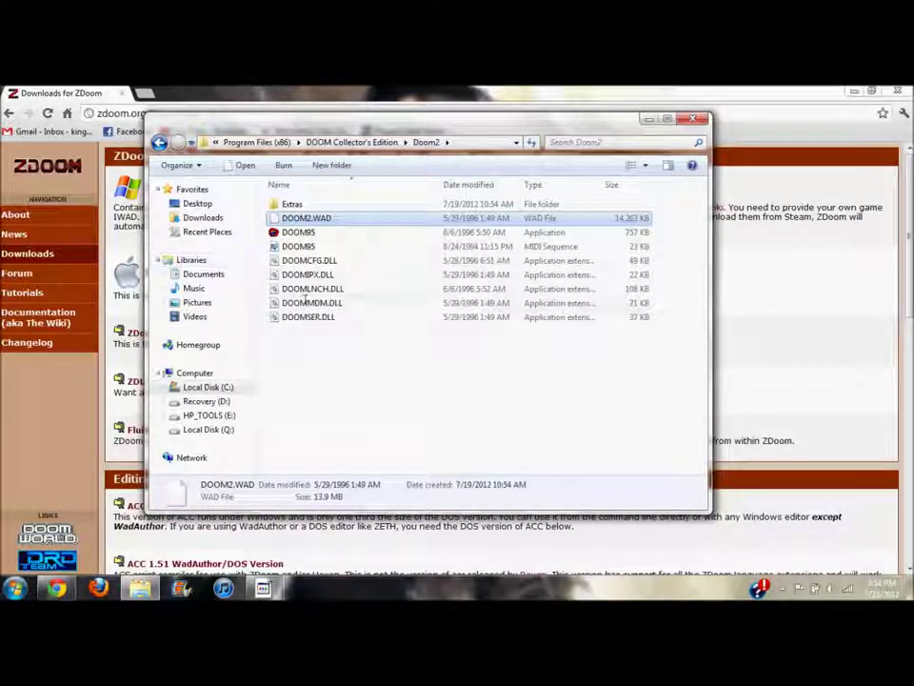
pyautogui.rightClick(289, 218)
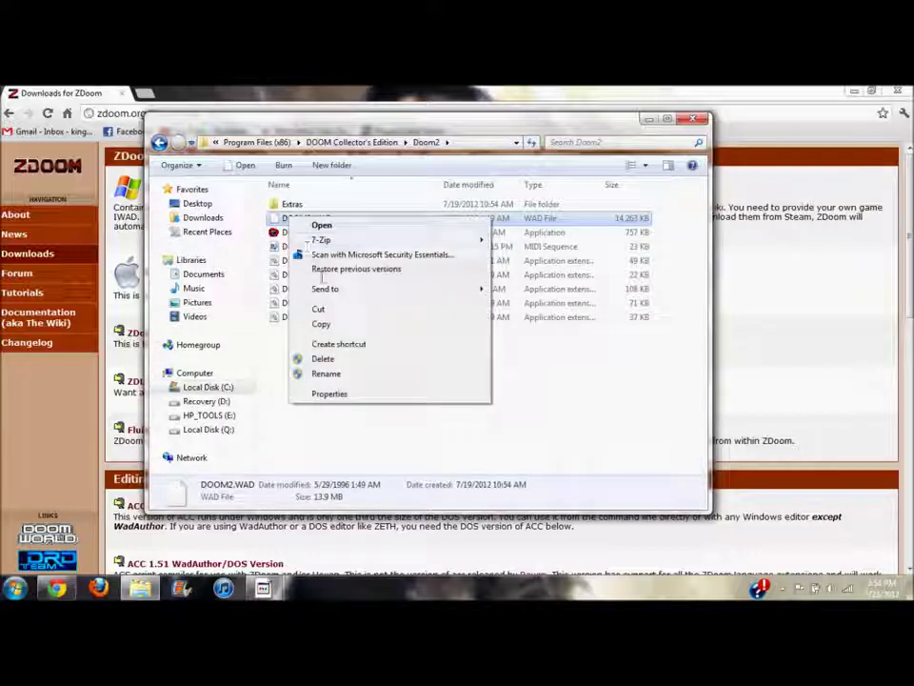
pyautogui.click(321, 324)
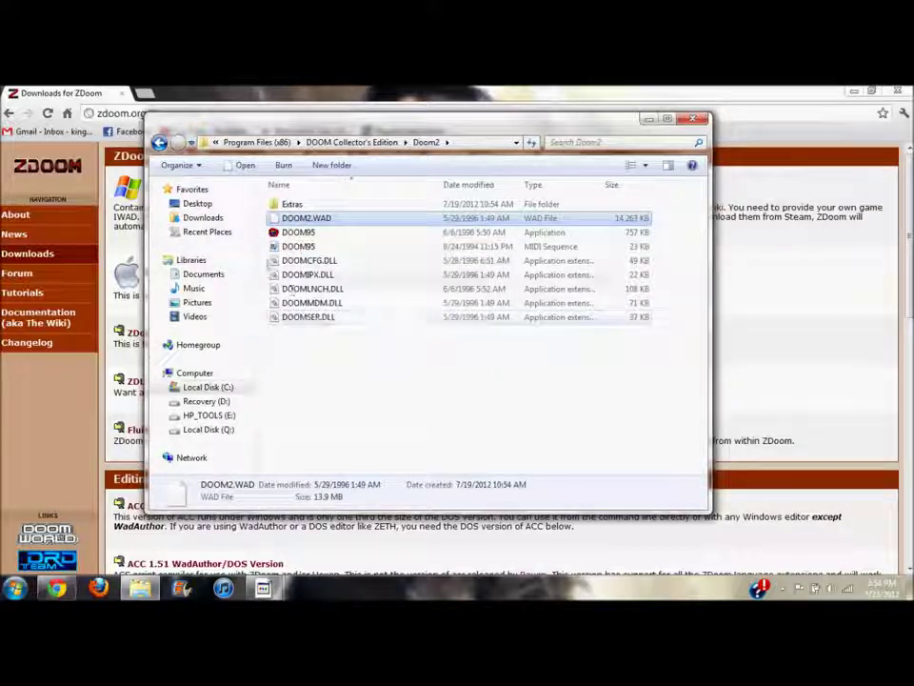
pyautogui.click(219, 220)
pyautogui.click(324, 219)
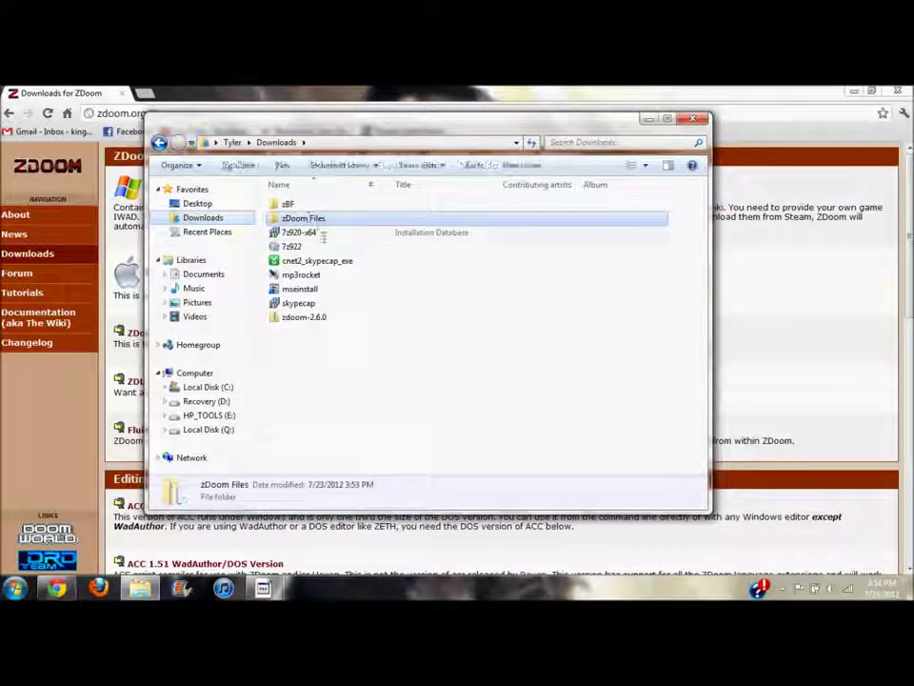
pyautogui.doubleClick(329, 220)
pyautogui.rightClick(349, 275)
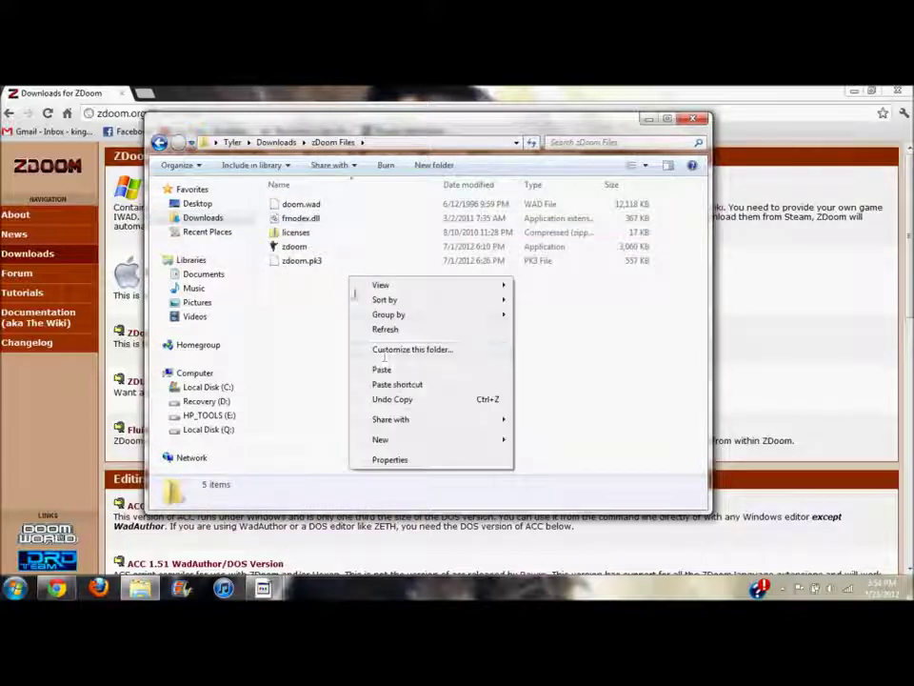
pyautogui.click(381, 370)
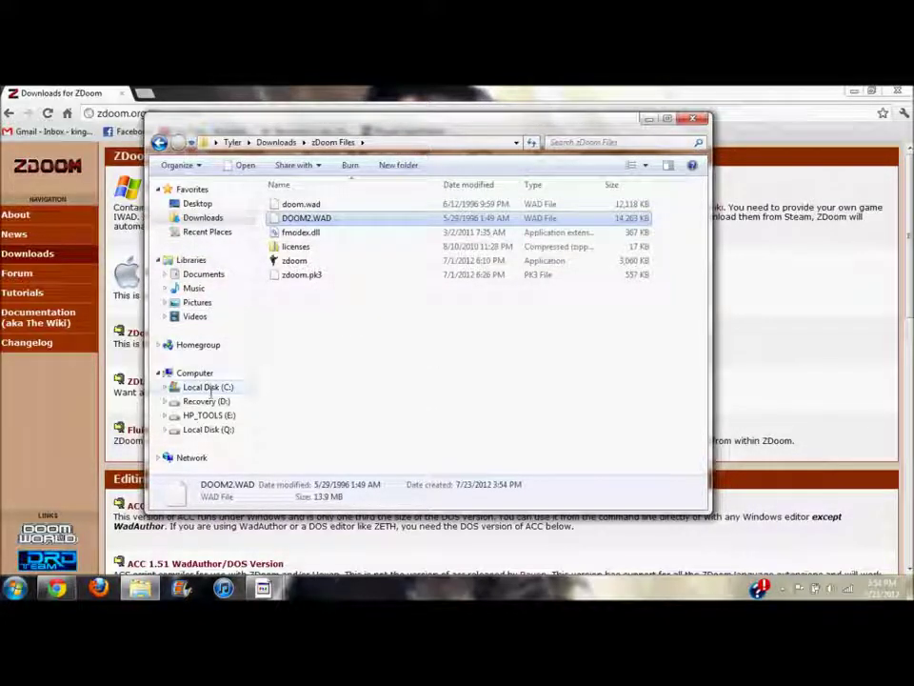
# Step: Open the Final Doom folder inside DOOM Collector's Edition in Program Files (x86) on drive C
pyautogui.click(205, 386)
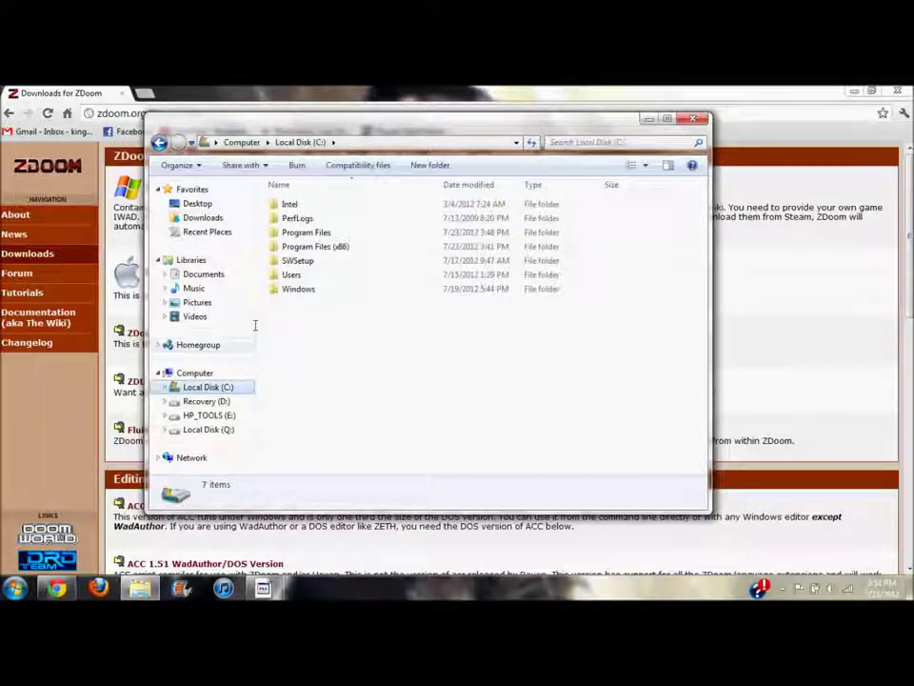
pyautogui.doubleClick(326, 245)
pyautogui.doubleClick(331, 274)
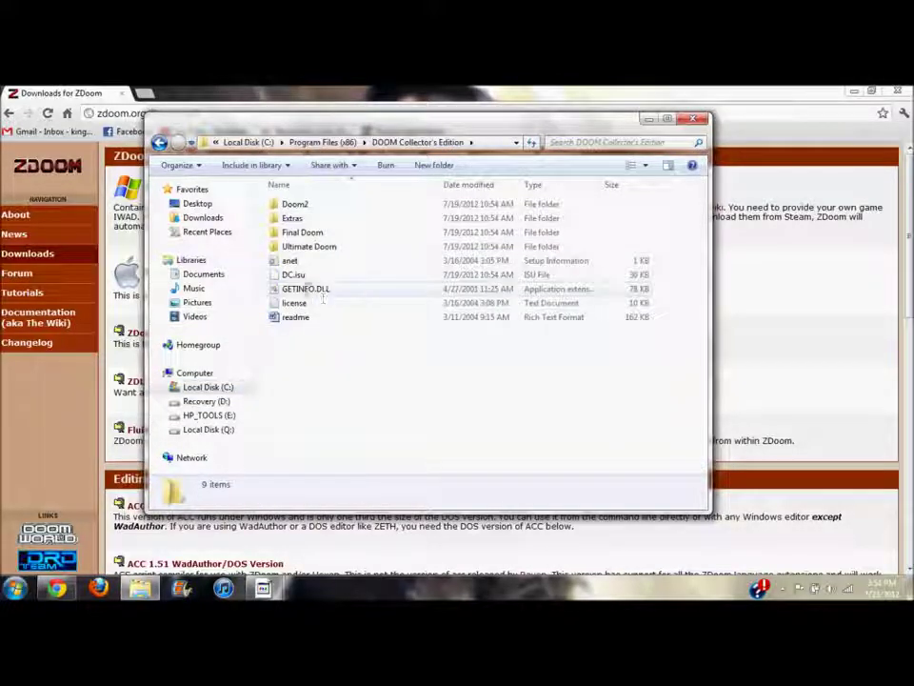
pyautogui.doubleClick(324, 233)
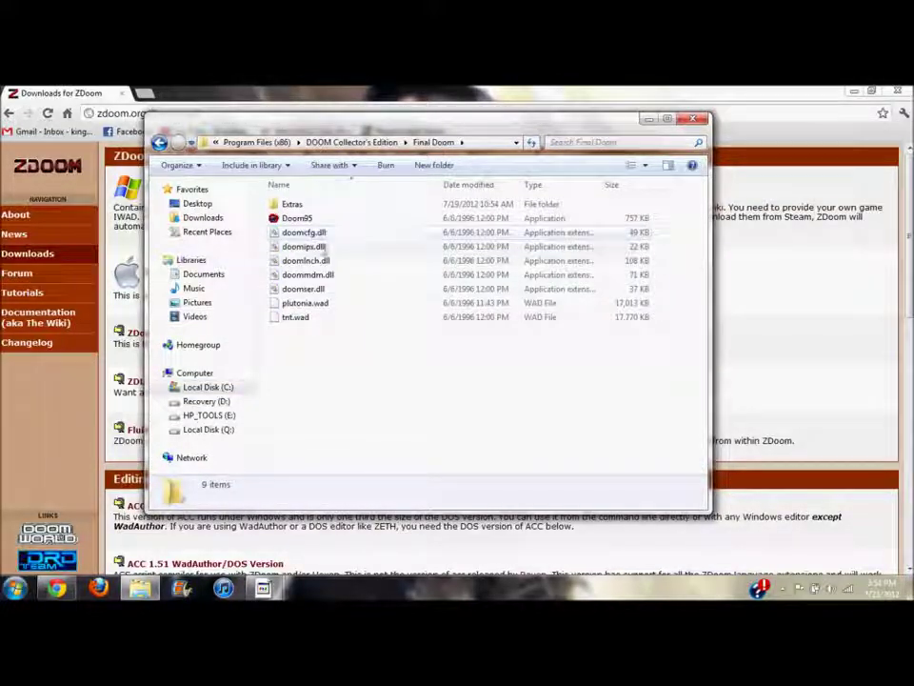
# Step: Copy plutonia.wad from the Final Doom folder into the zDoom Files folder in Downloads
pyautogui.click(324, 302)
pyautogui.rightClick(325, 303)
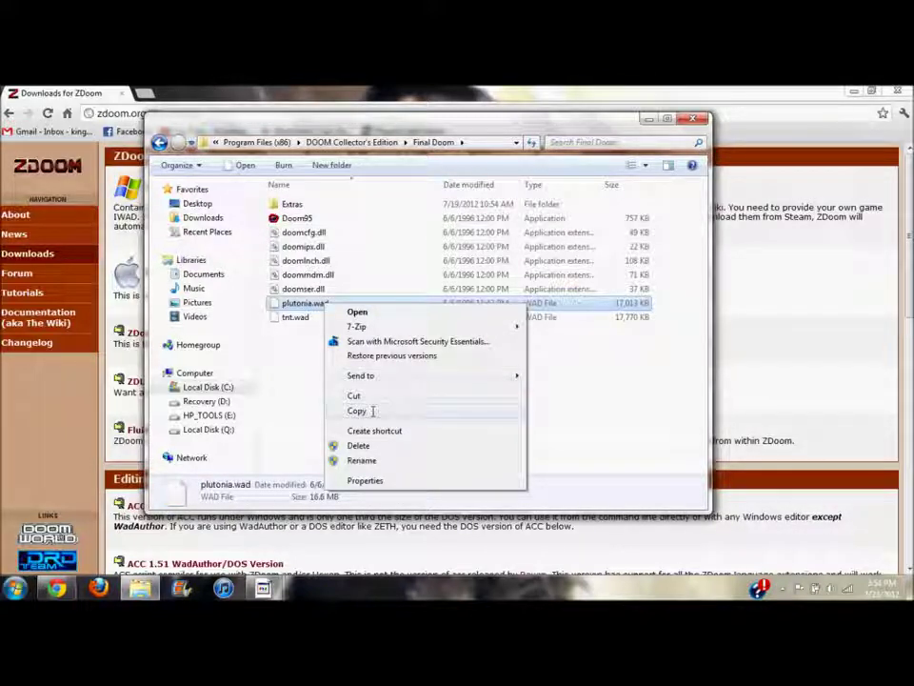
pyautogui.click(371, 411)
pyautogui.click(203, 217)
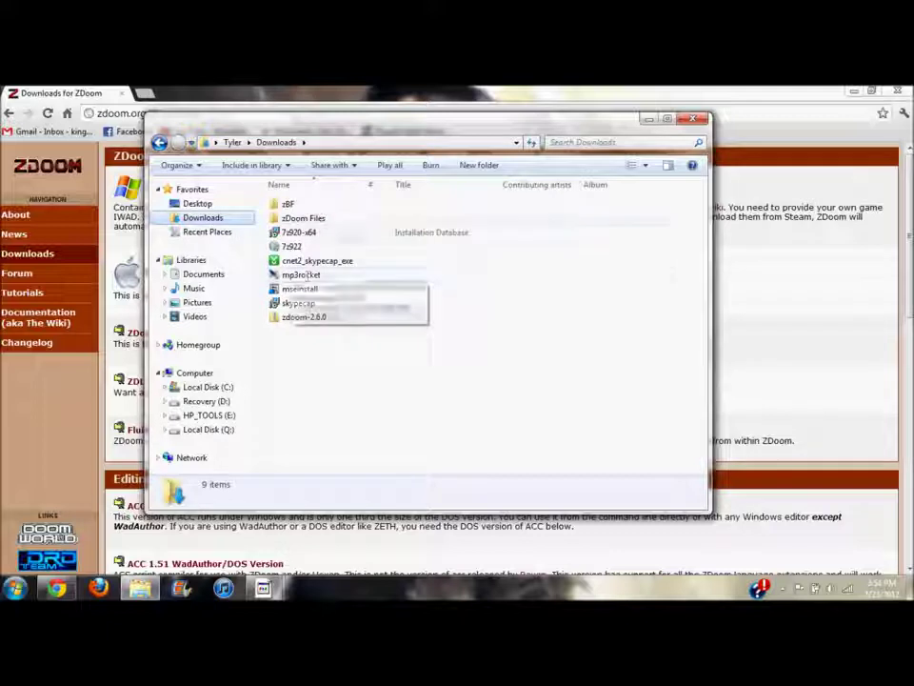
pyautogui.doubleClick(311, 216)
pyautogui.rightClick(321, 305)
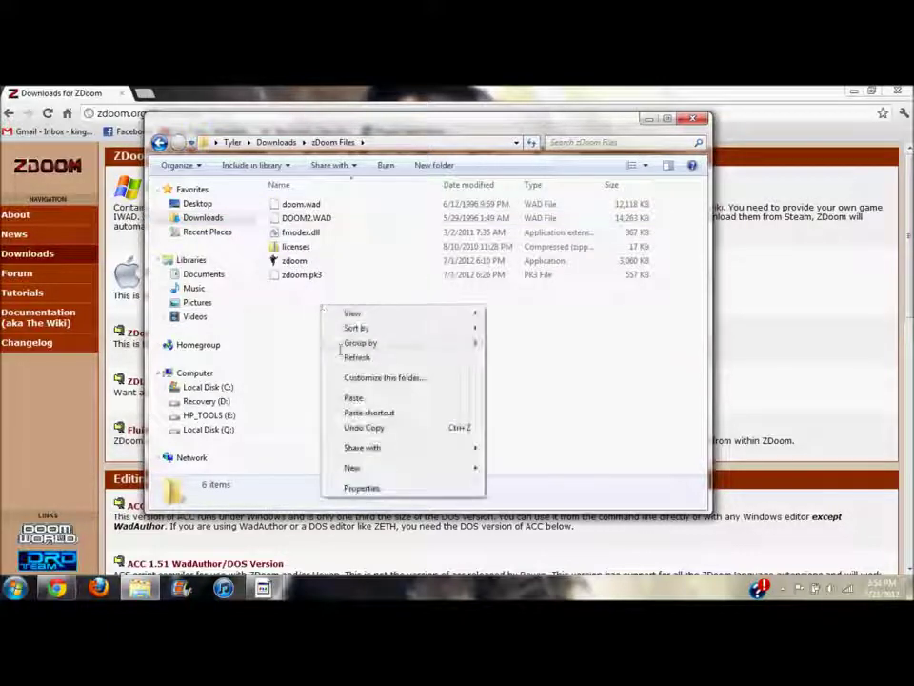
pyautogui.click(353, 397)
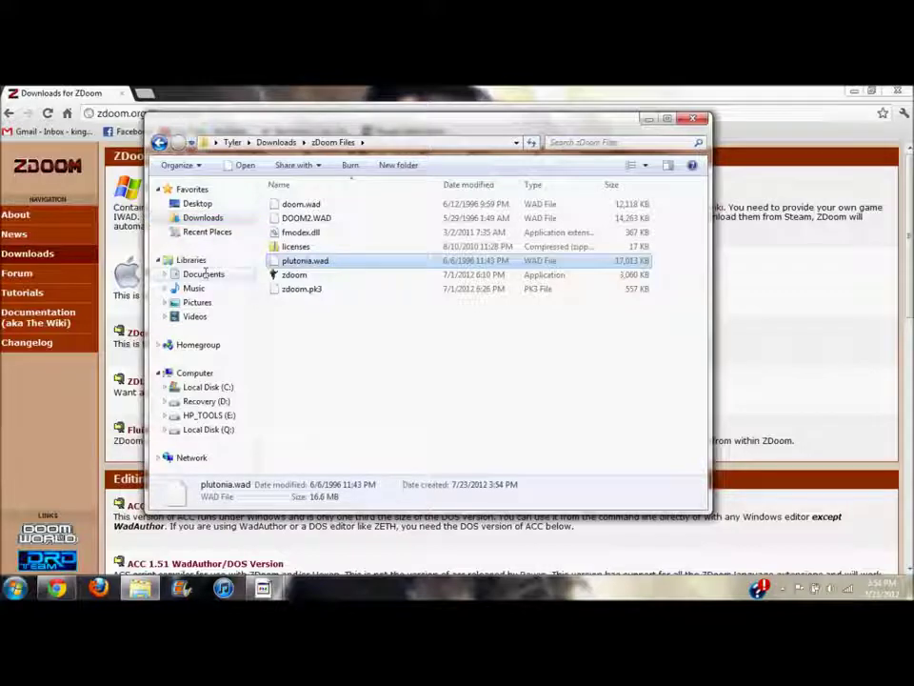
# Step: Return to the Final Doom folder of DOOM Collector's Edition in Program Files (x86) on drive C
pyautogui.click(228, 386)
pyautogui.doubleClick(315, 245)
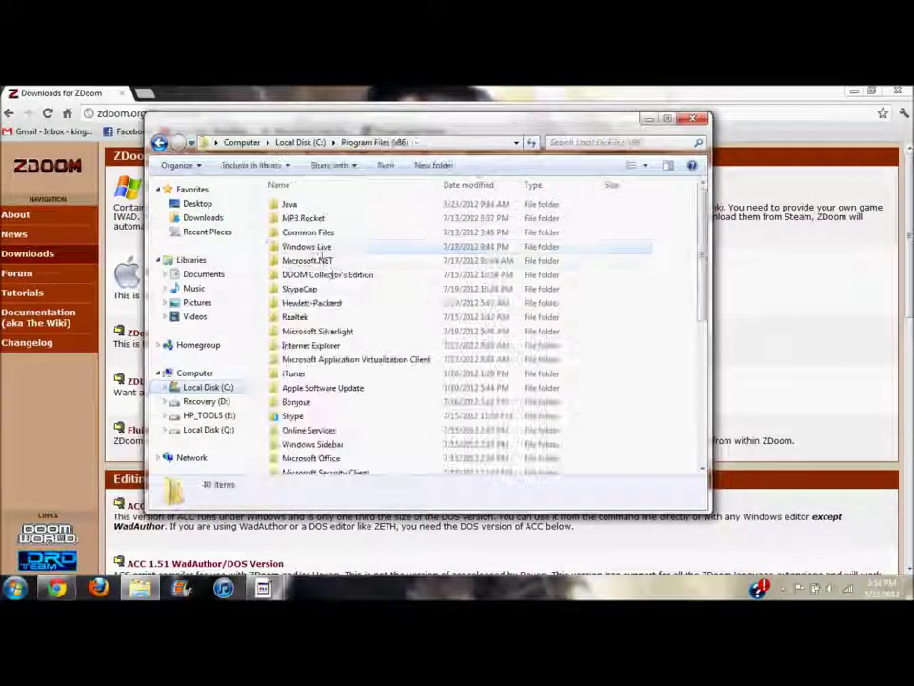
pyautogui.doubleClick(324, 275)
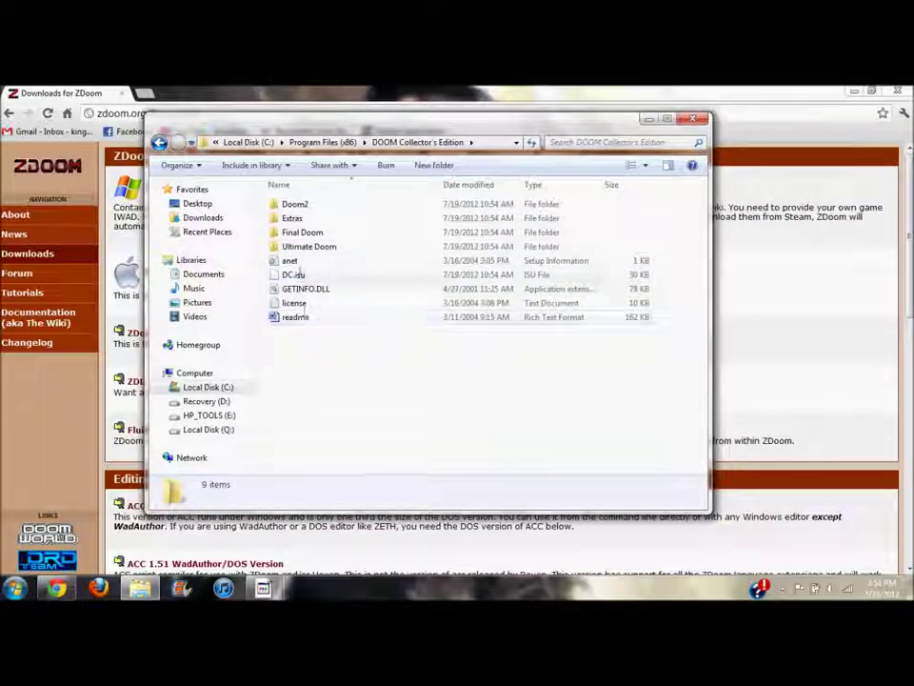
pyautogui.doubleClick(307, 232)
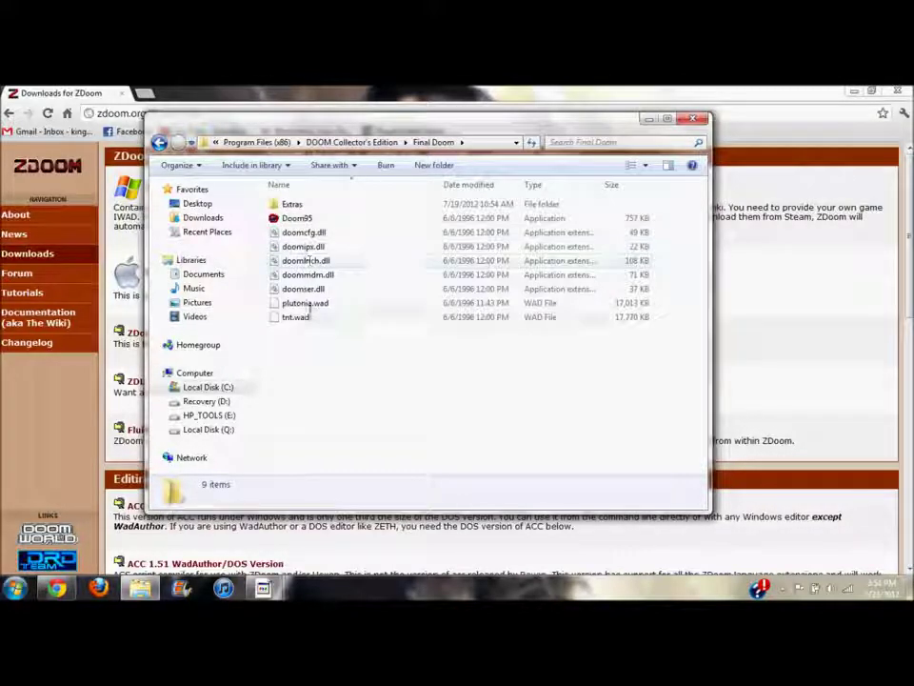
# Step: Copy tnt.wad from the Final Doom folder into the zDoom Files folder in Downloads
pyautogui.click(296, 317)
pyautogui.rightClick(308, 318)
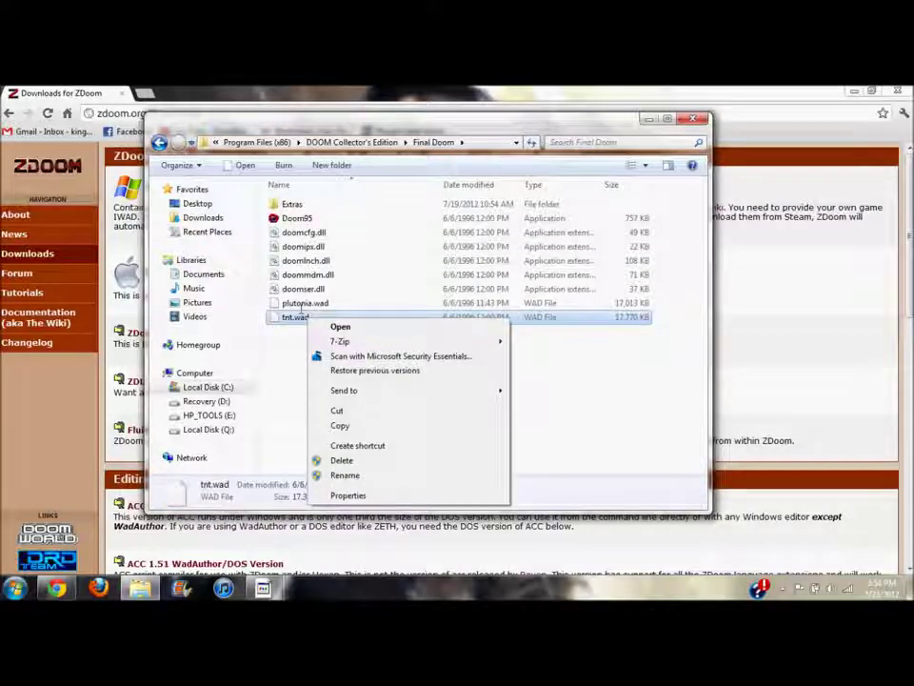
pyautogui.click(293, 354)
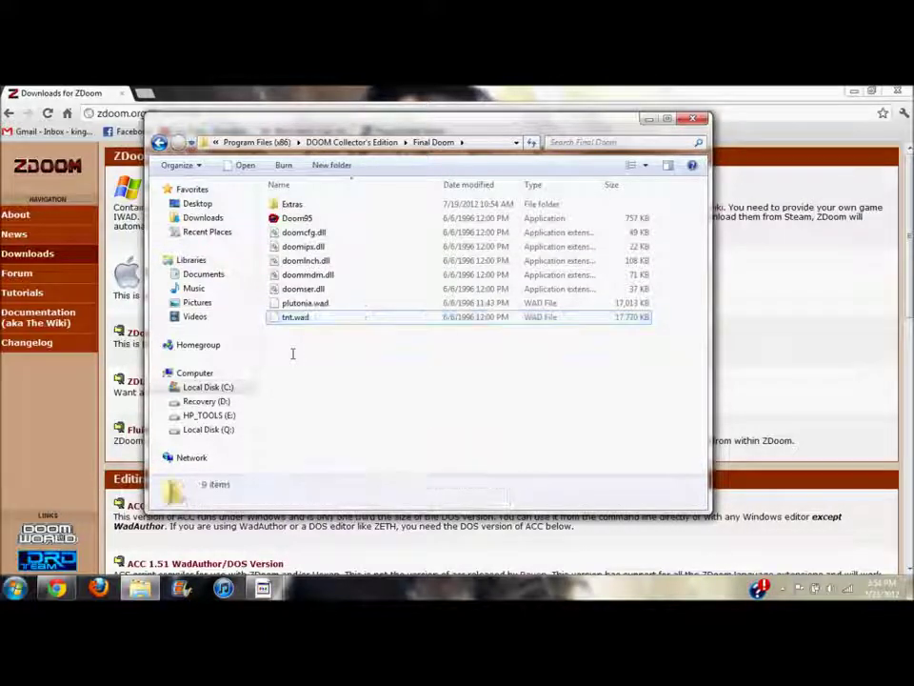
pyautogui.rightClick(307, 318)
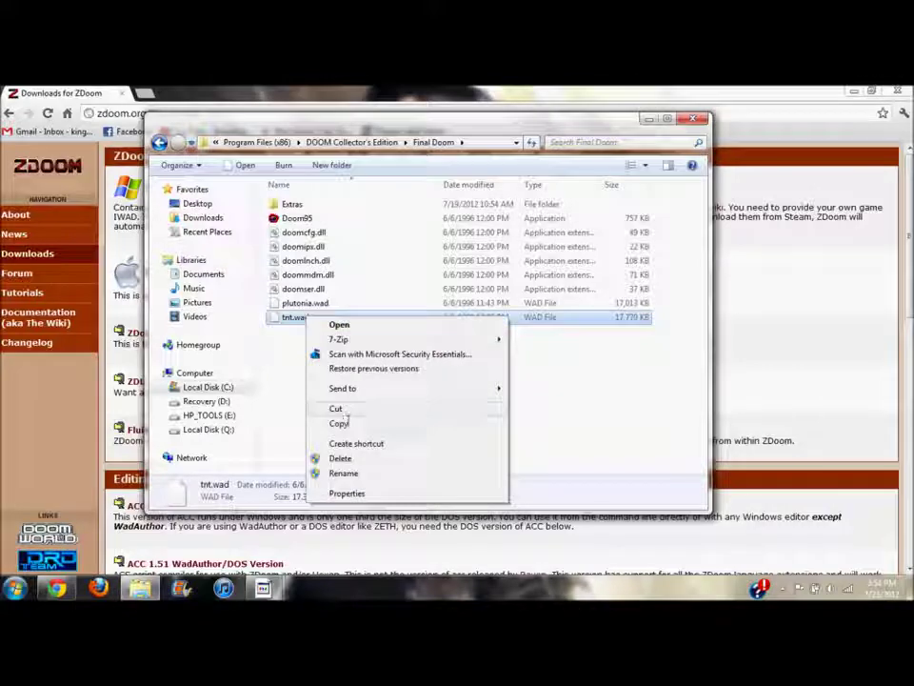
pyautogui.click(339, 423)
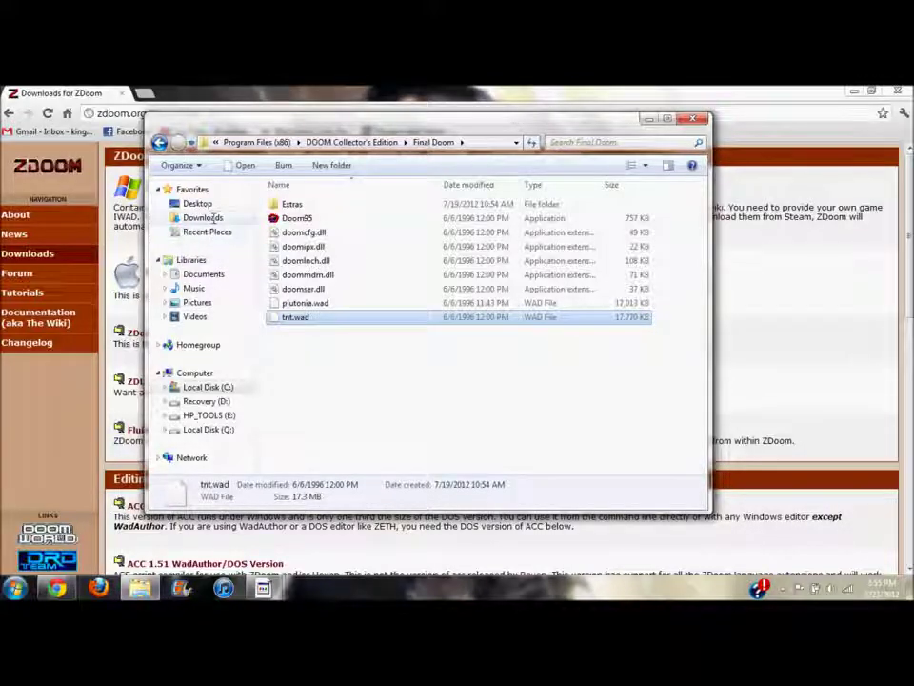
pyautogui.click(203, 217)
pyautogui.doubleClick(307, 217)
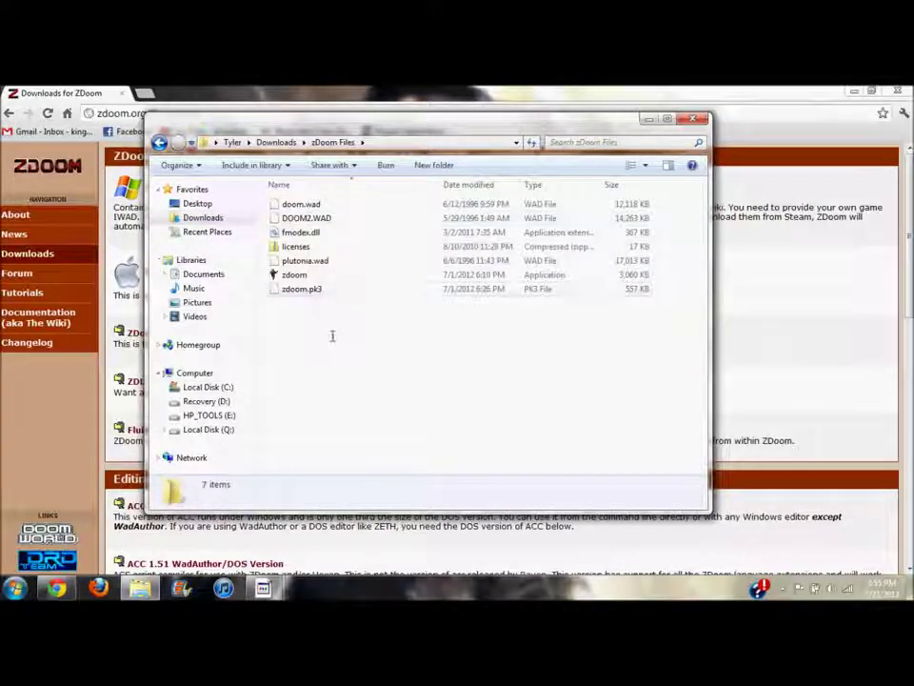
pyautogui.rightClick(333, 335)
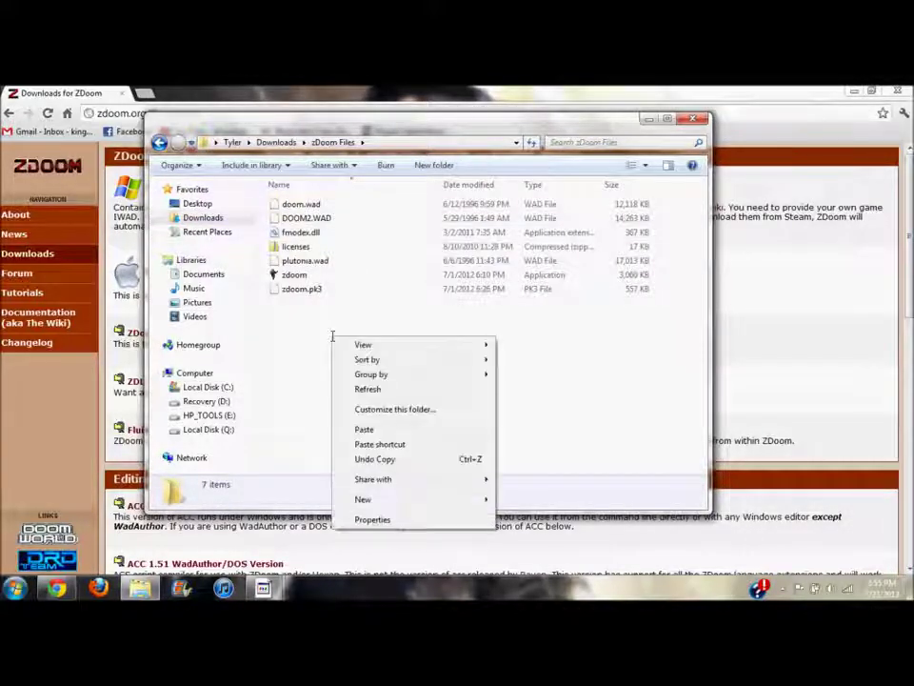
pyautogui.click(376, 431)
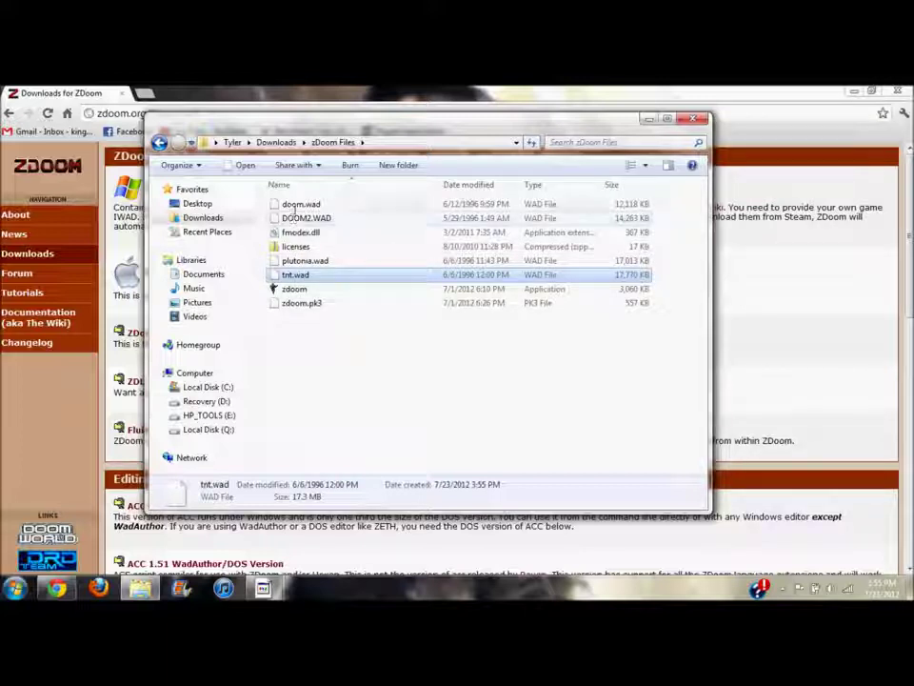
# Step: Rename doom.wad in the zDoom Files folder as DOOM.wad
pyautogui.rightClick(293, 209)
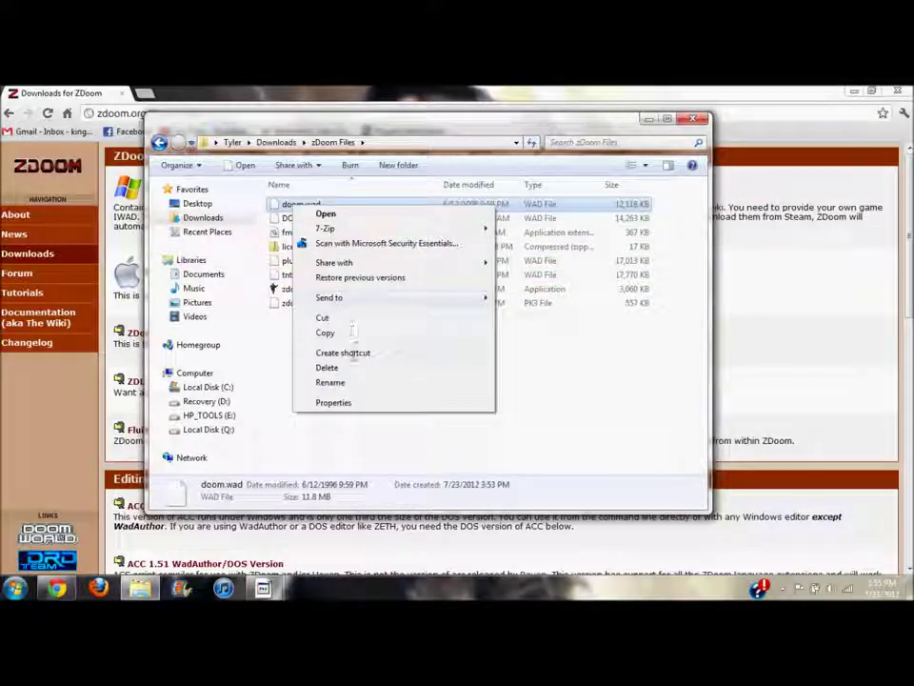
pyautogui.click(331, 382)
pyautogui.write('DOOM.wad')
pyautogui.press('Return')
# Step: Rename tnt.wad in the zDoom Files folder as FINAL DOOM TNT.wad
pyautogui.click(301, 277)
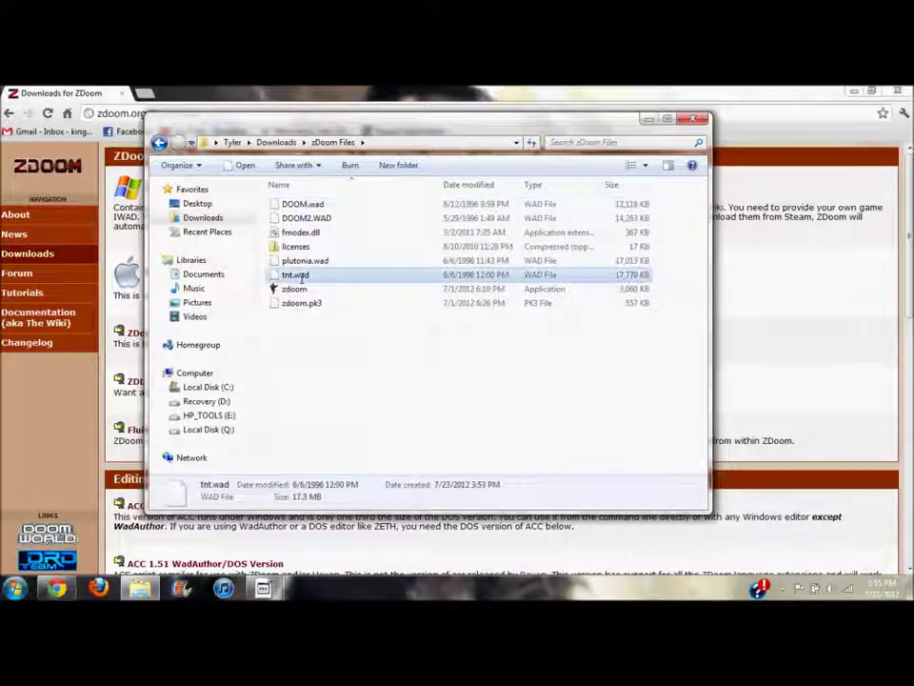
pyautogui.click(293, 274)
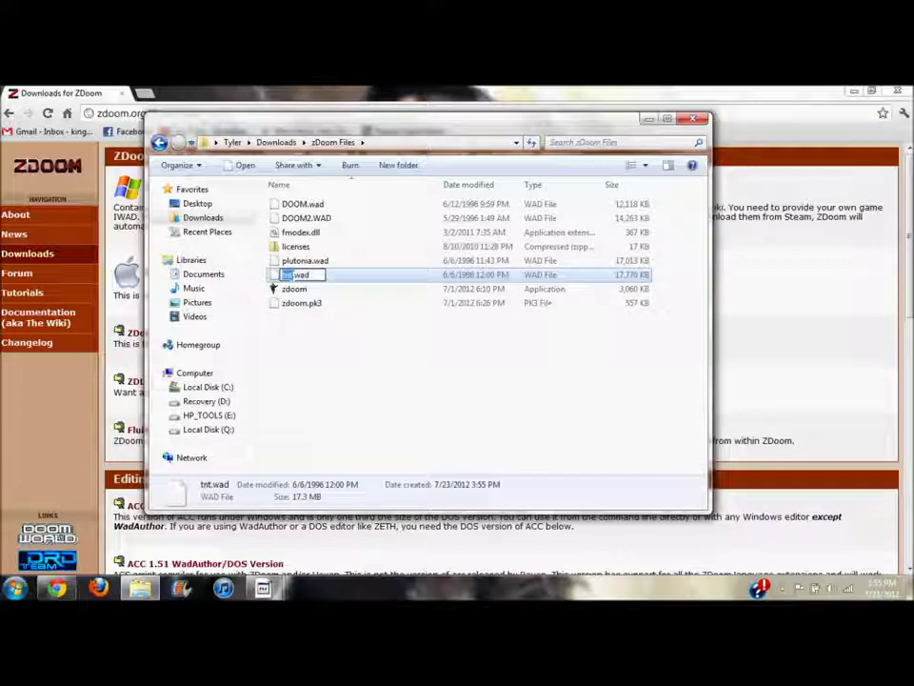
pyautogui.write('FINAL_DOOM_TNT')
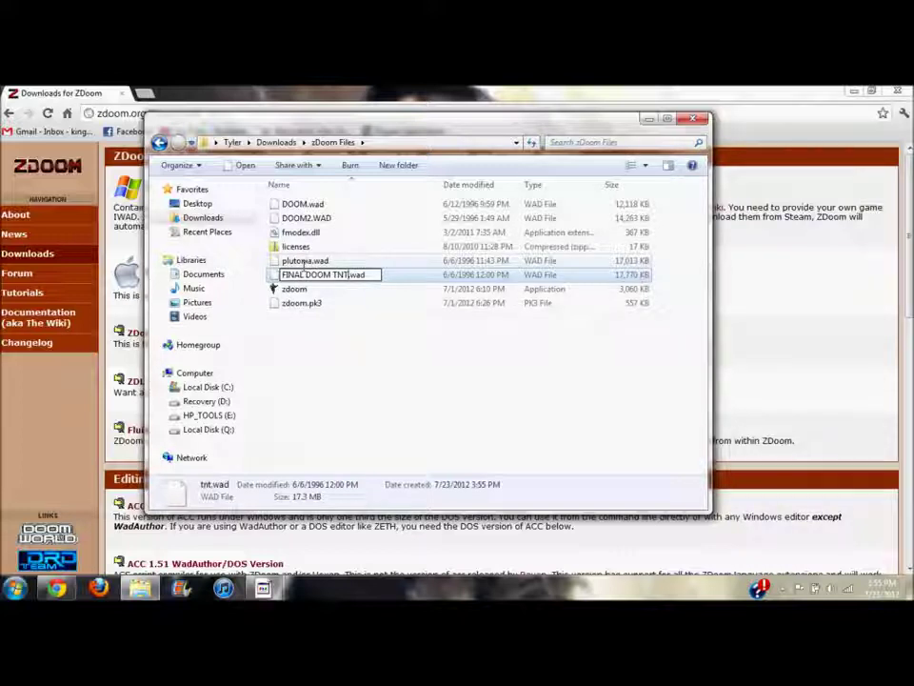
# Step: Rename plutonia.wad in the zDoom Files folder as FINAL DOOM PLUTONIA.wad
pyautogui.click(303, 263)
pyautogui.click(293, 274)
pyautogui.write('FINAL')
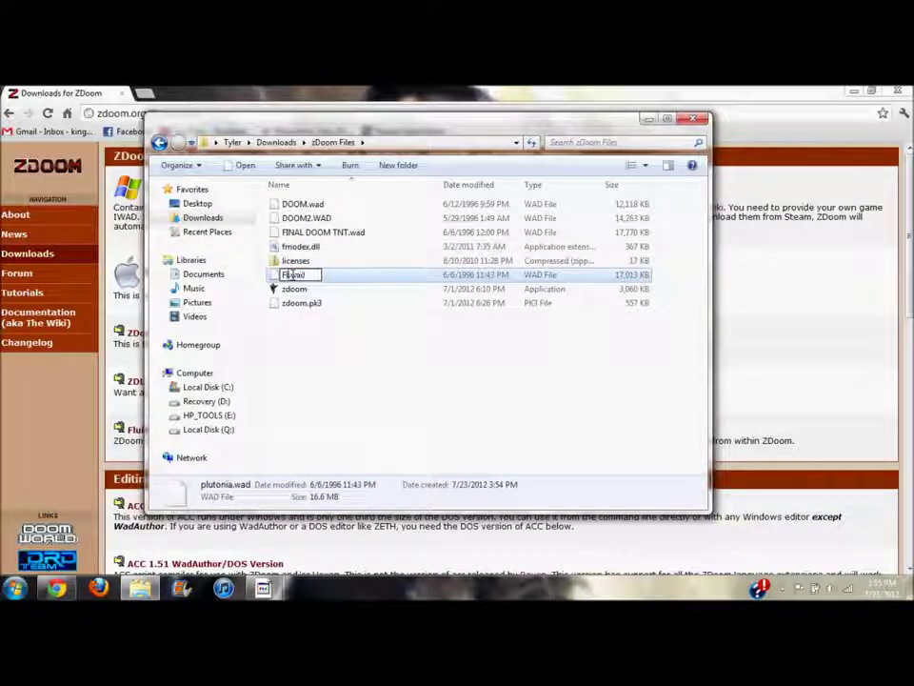
pyautogui.write(' DOOM P')
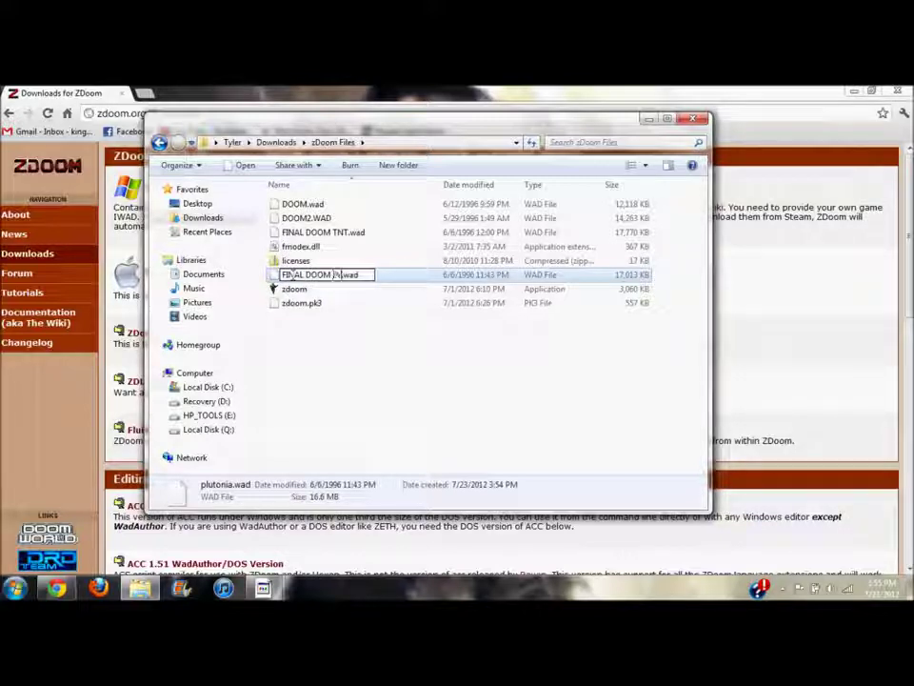
pyautogui.press('BackSpace')
pyautogui.write('PLUTONIA')
pyautogui.press('Return')
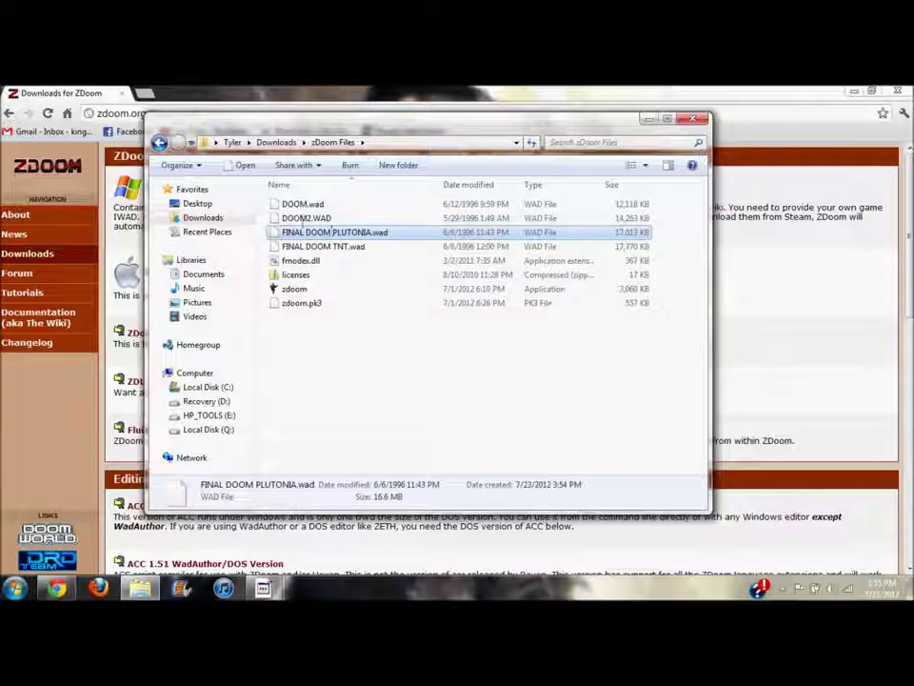
# Step: Launch zdoom with DOOM.wad, choosing The Ultimate DOOM (doom.wad) as the IWAD and confirming not to be asked again
pyautogui.moveTo(297, 232); pyautogui.dragTo(299, 243)
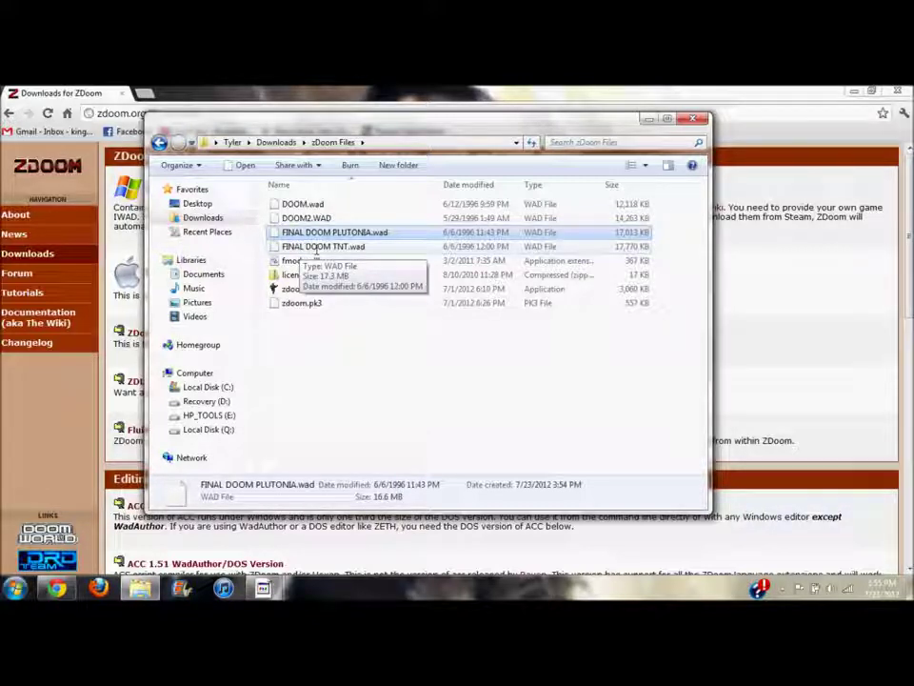
pyautogui.click(339, 337)
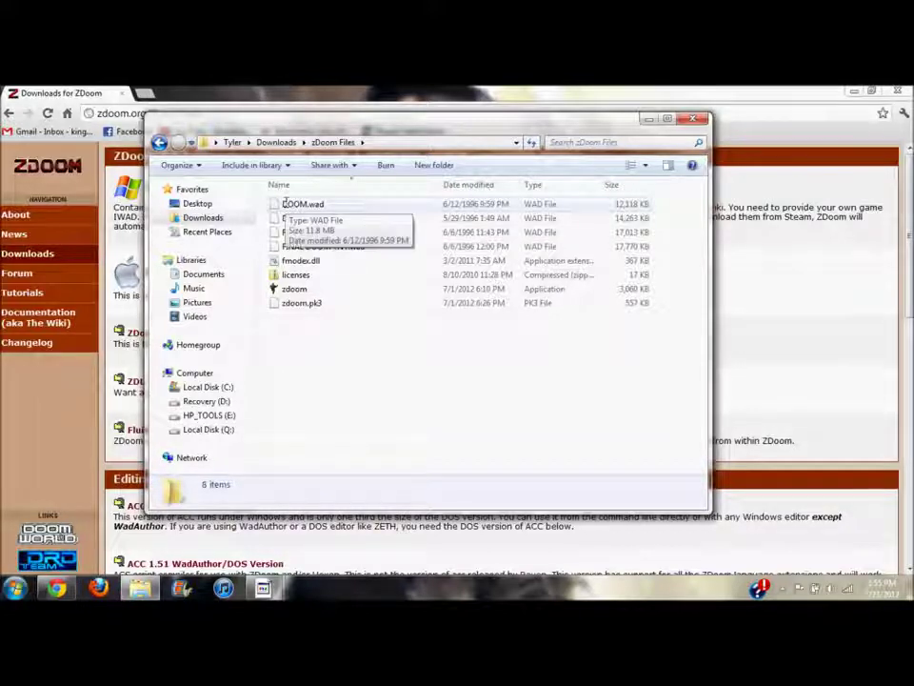
pyautogui.moveTo(285, 203); pyautogui.dragTo(283, 290)
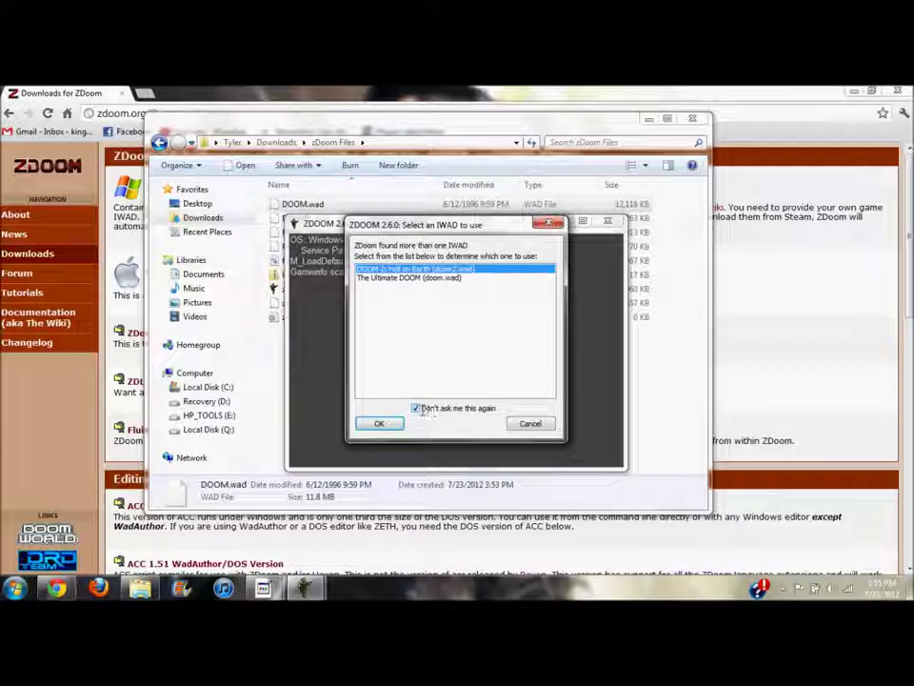
pyautogui.doubleClick(395, 278)
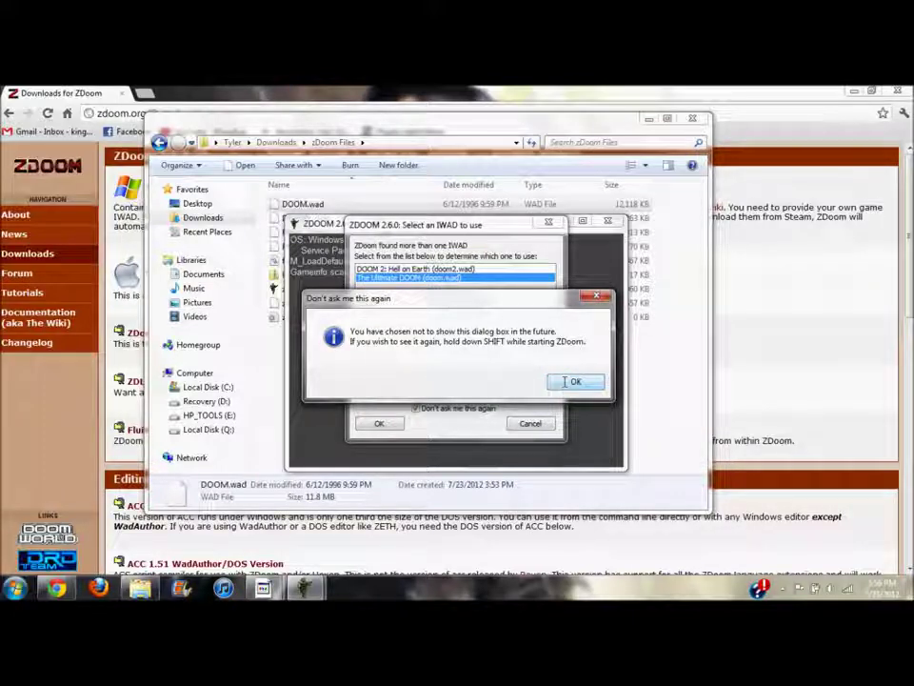
pyautogui.click(565, 381)
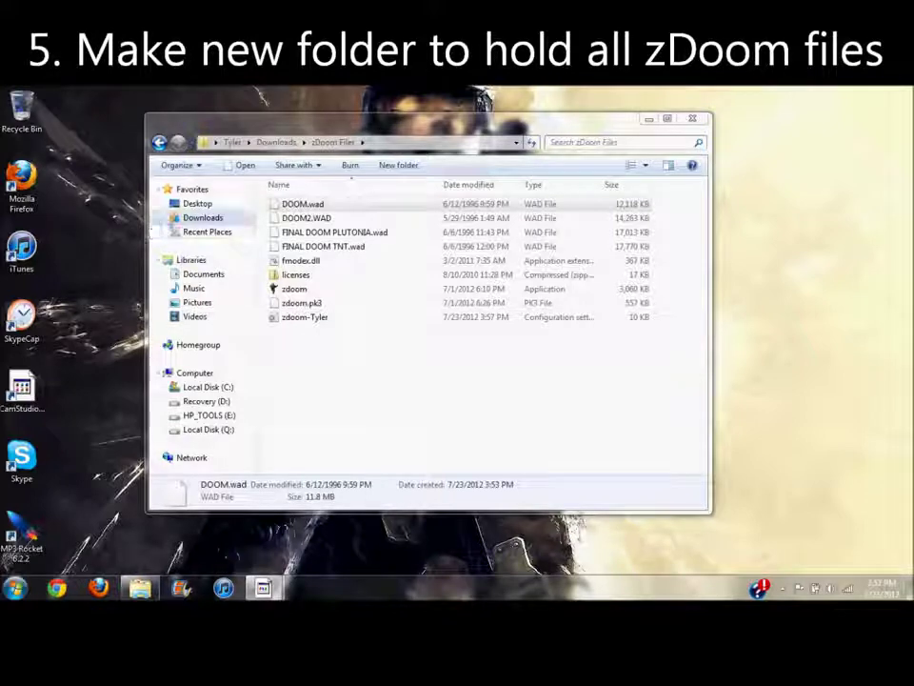
# Step: Go back to Downloads and reopen the zDoom Files folder to review its WAD files
pyautogui.click(159, 142)
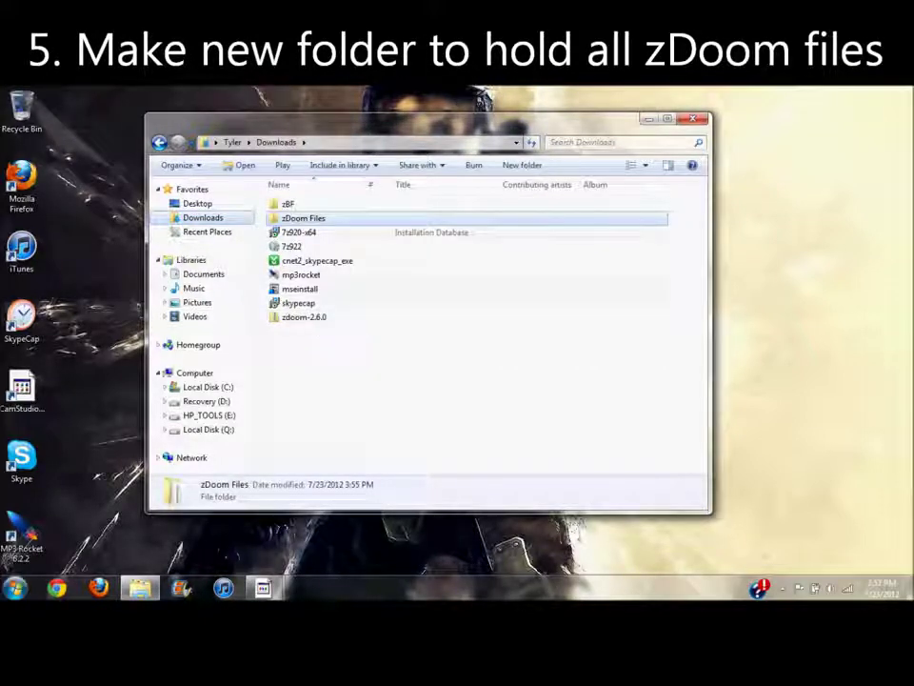
pyautogui.doubleClick(300, 219)
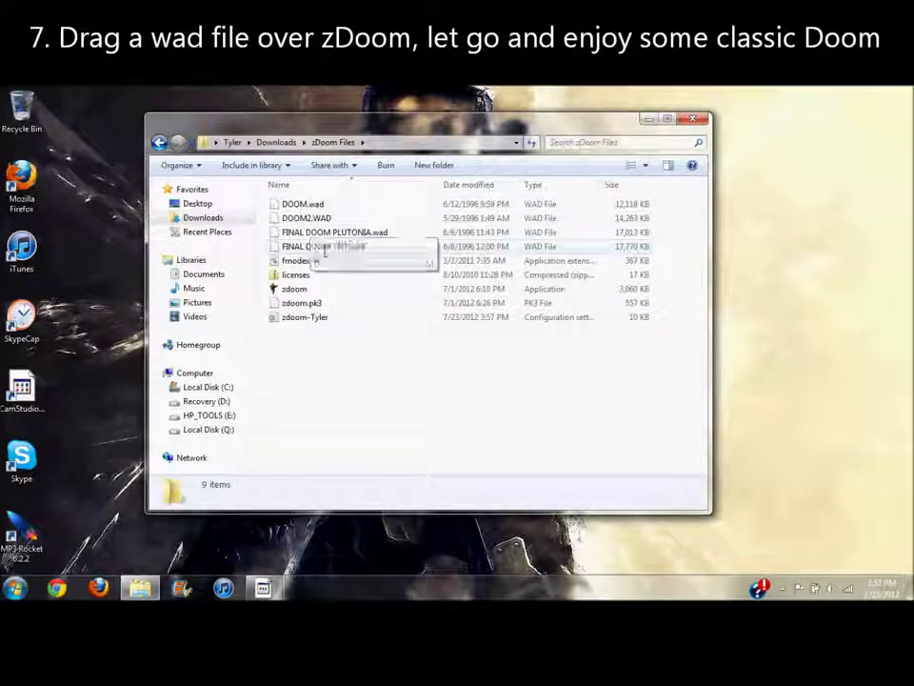
pyautogui.moveTo(322, 246)
pyautogui.mouseDown()
pyautogui.moveTo(320, 305)
pyautogui.moveTo(328, 185)
pyautogui.moveTo(333, 246)
pyautogui.mouseUp()
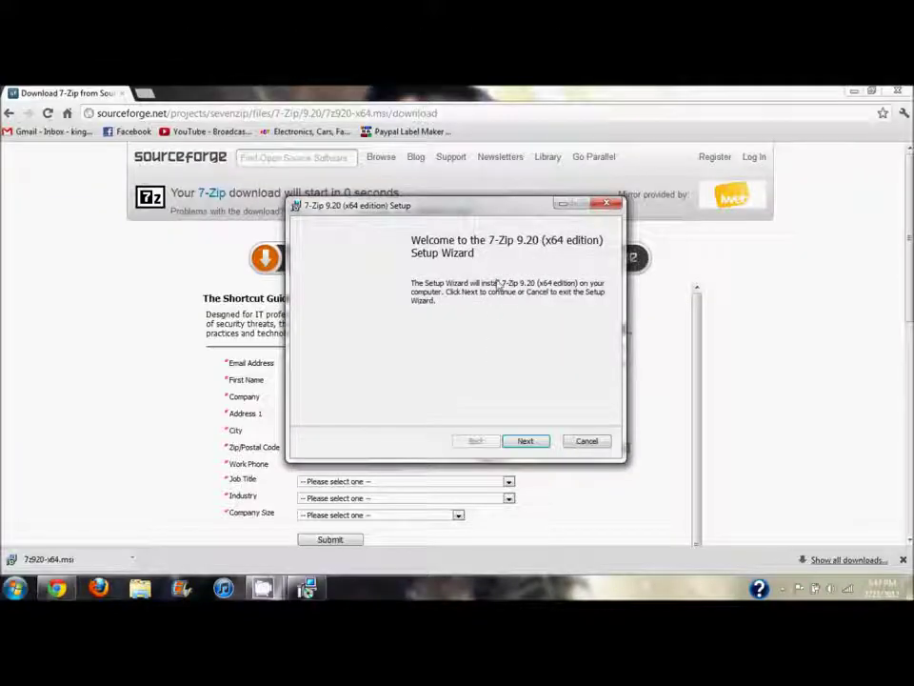
# Step: Accept the license agreement in the 7-Zip 9.20 (x64 edition) setup wizard and start the installation
pyautogui.click(525, 442)
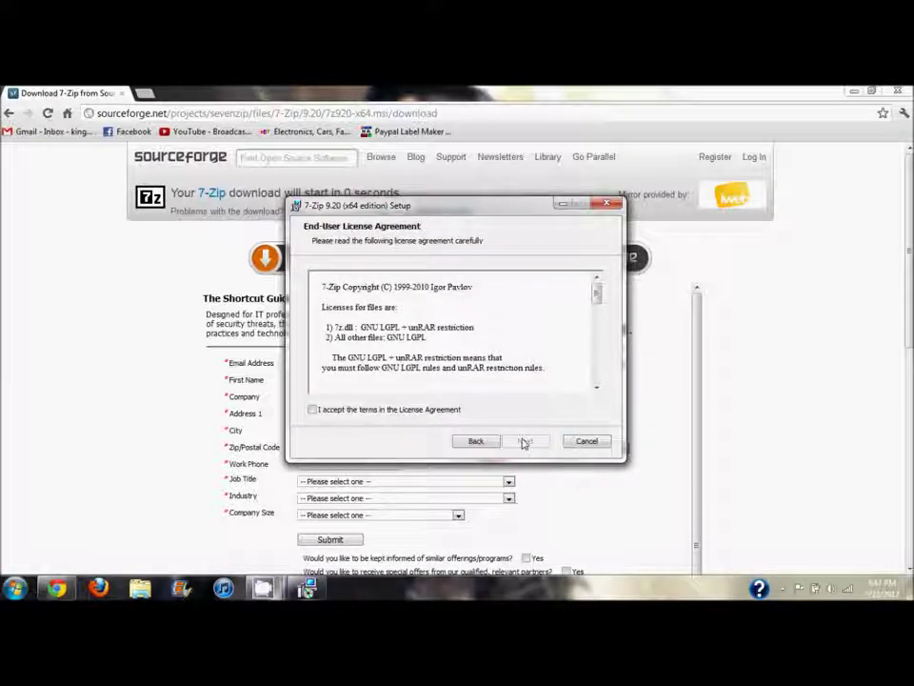
pyautogui.click(447, 411)
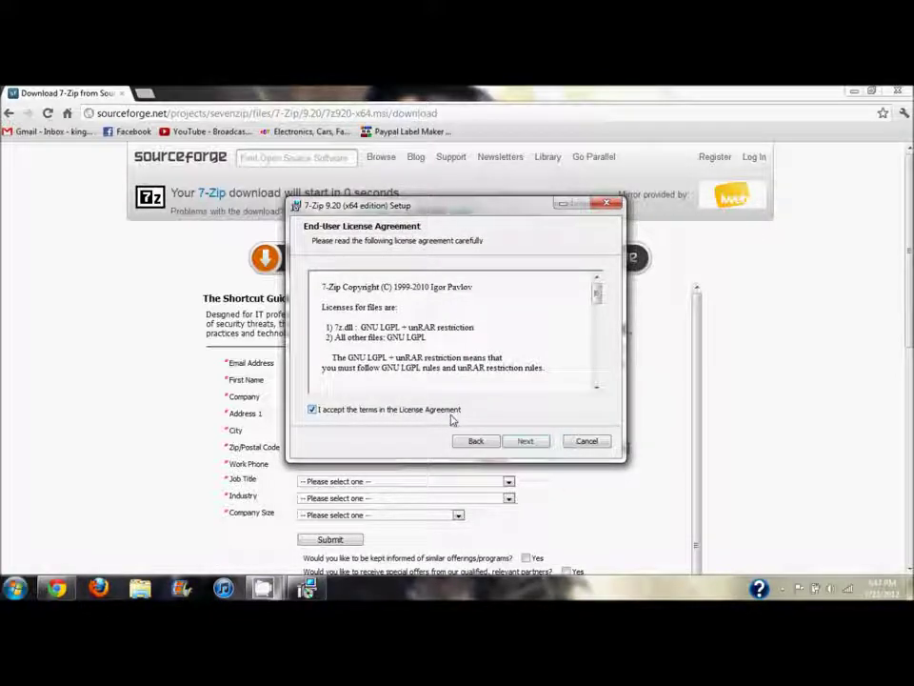
pyautogui.click(524, 441)
pyautogui.click(525, 441)
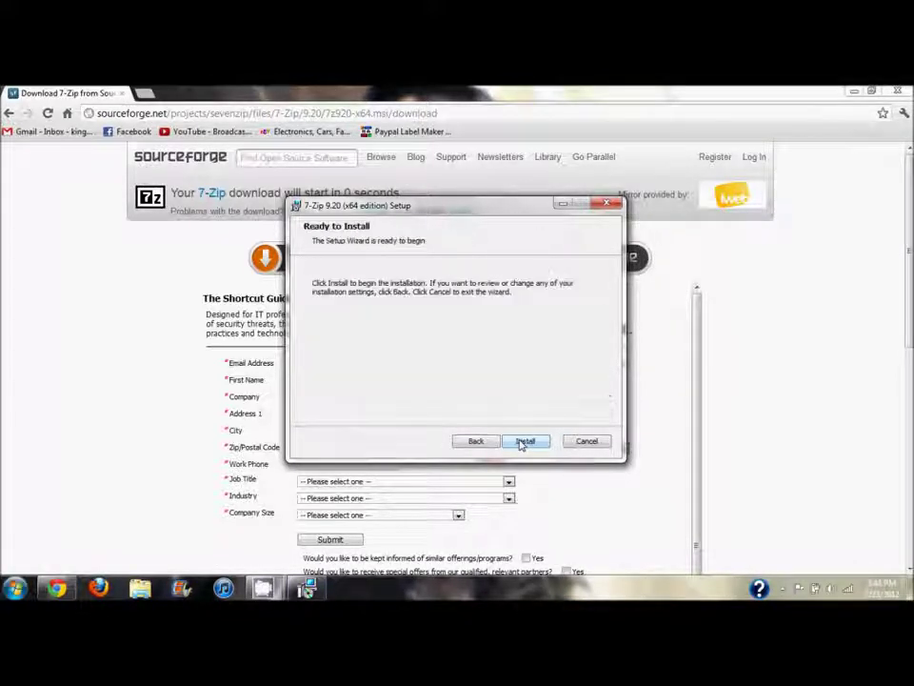
pyautogui.click(525, 441)
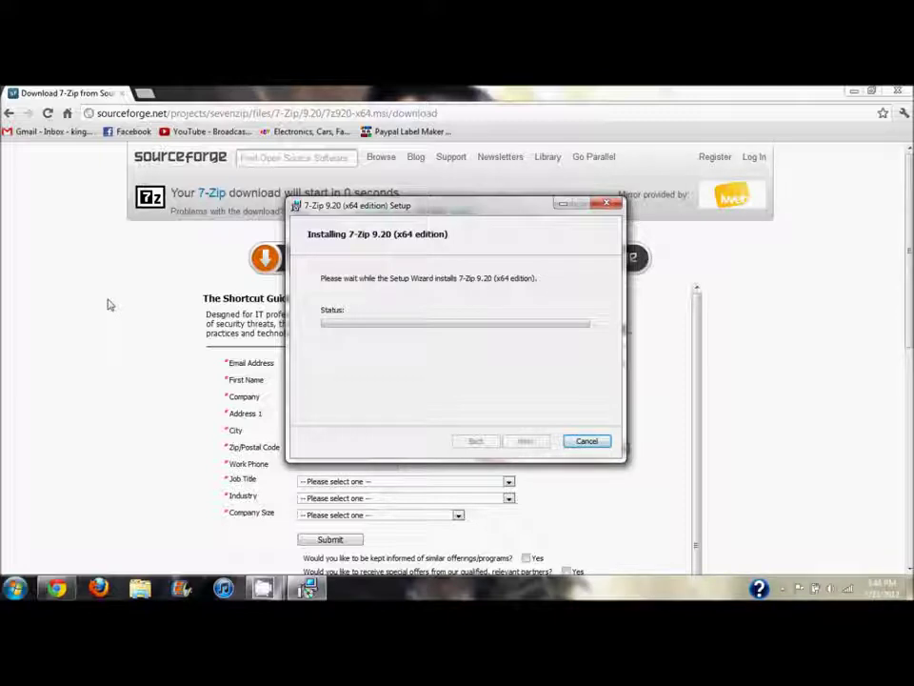
pyautogui.click(134, 308)
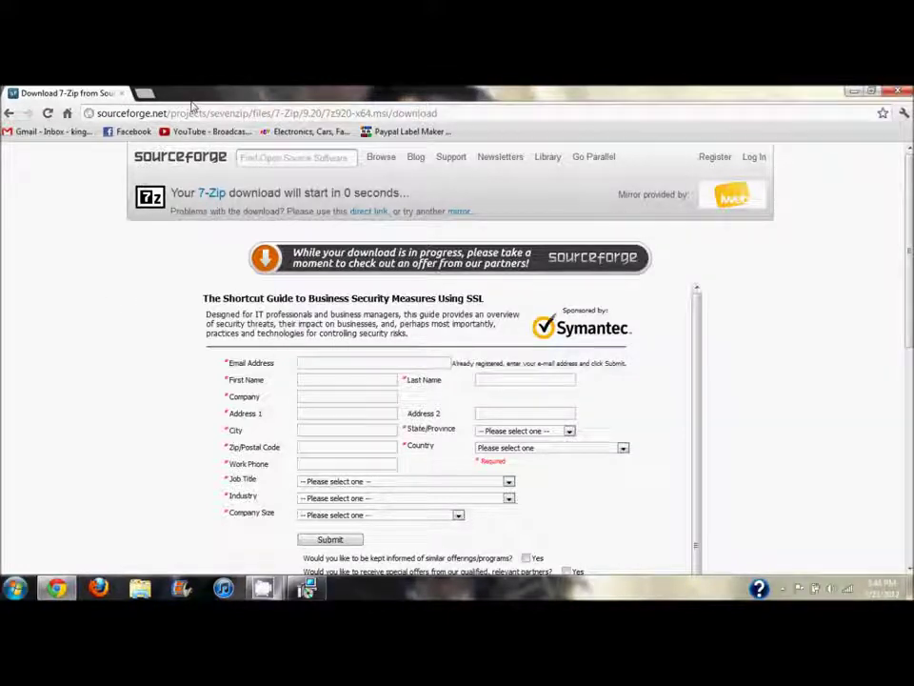
pyautogui.click(231, 114)
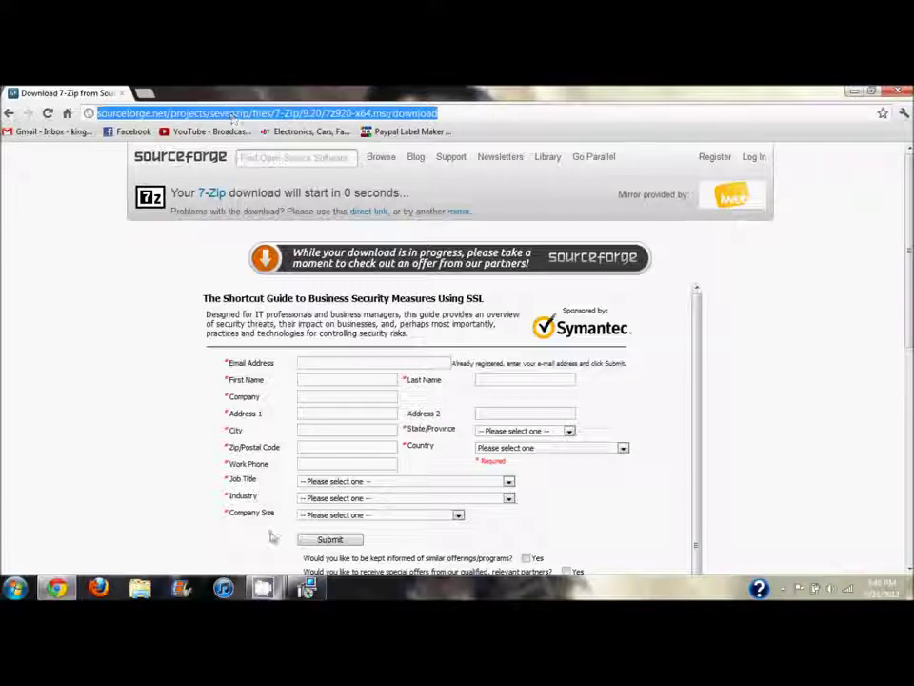
pyautogui.click(305, 586)
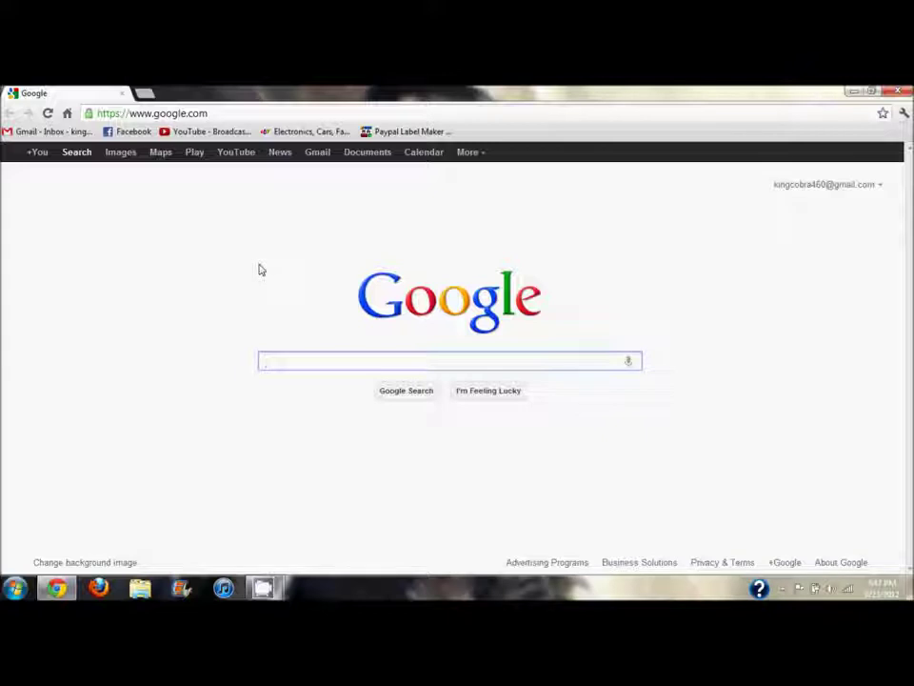
# Step: Search Google for 7zip and open the official 7-Zip website at 7-zip.org
pyautogui.write('7zip')
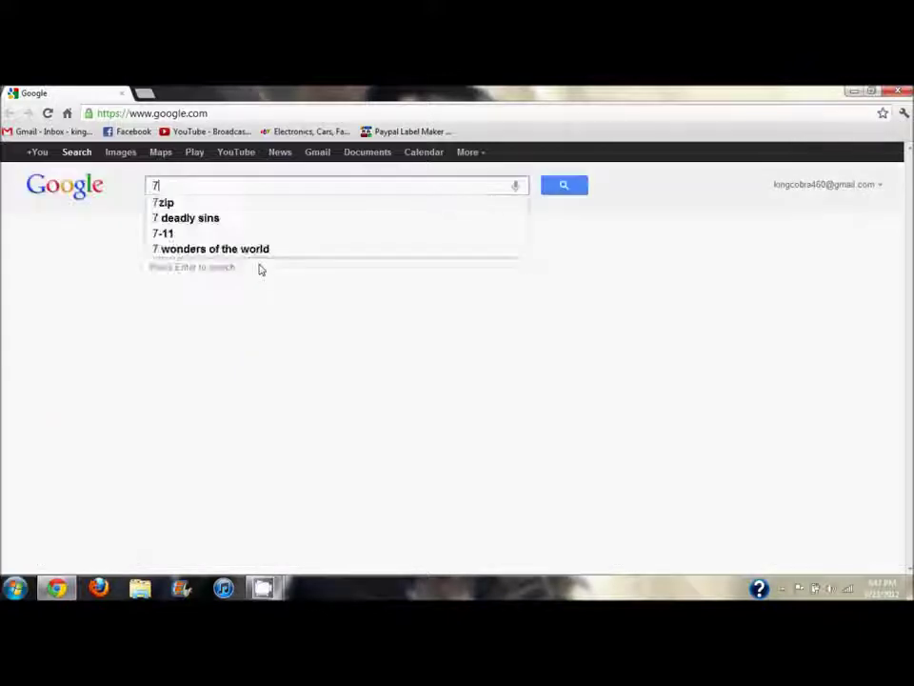
pyautogui.press('Return')
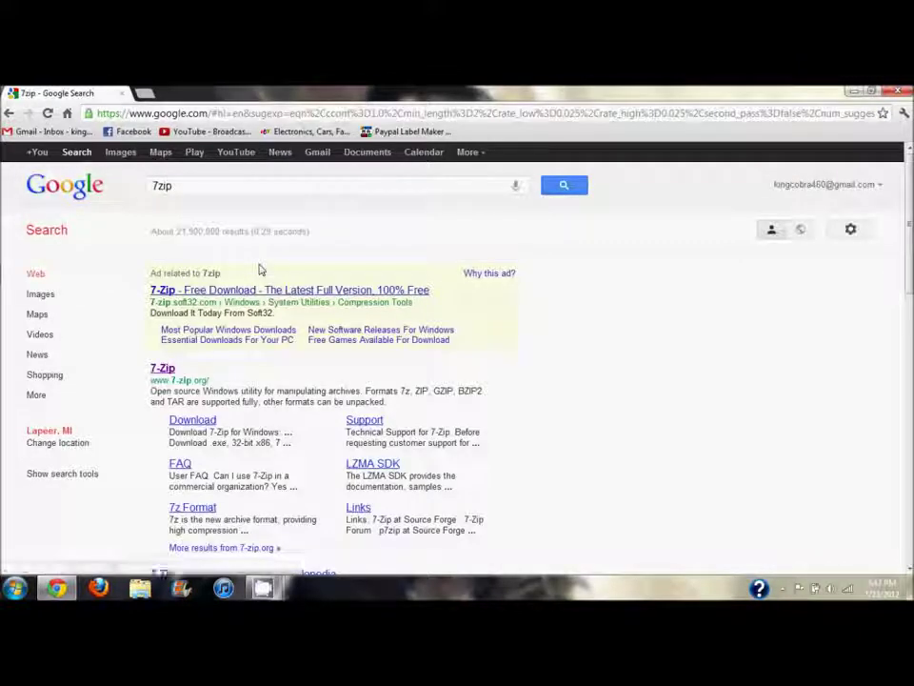
pyautogui.click(162, 369)
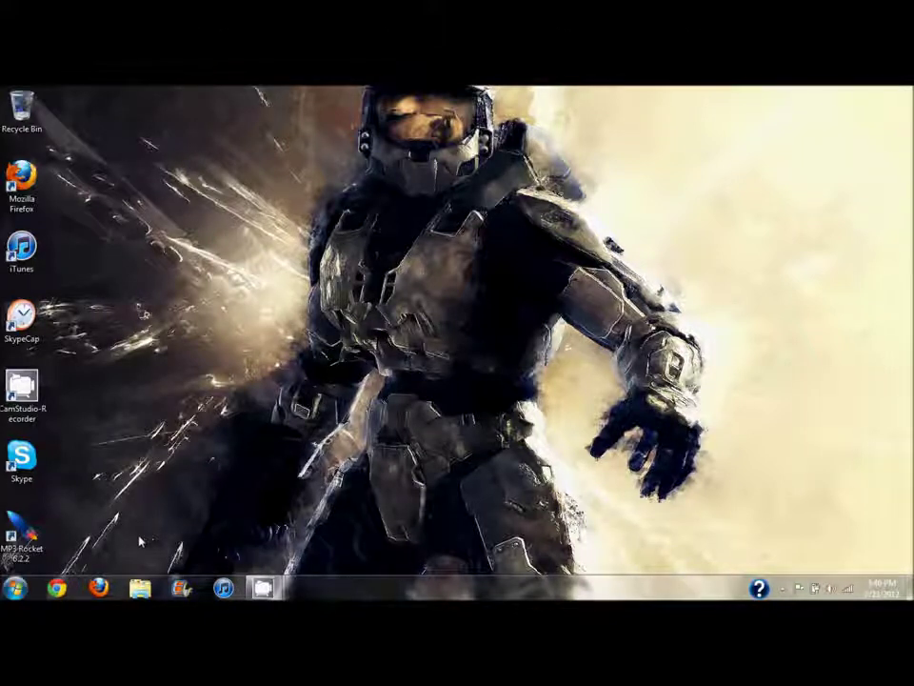
# Step: Download the 64-bit x64 .msi version of 7-Zip 9.20 in Chrome and open the downloaded 7z920-x64.msi
pyautogui.click(57, 587)
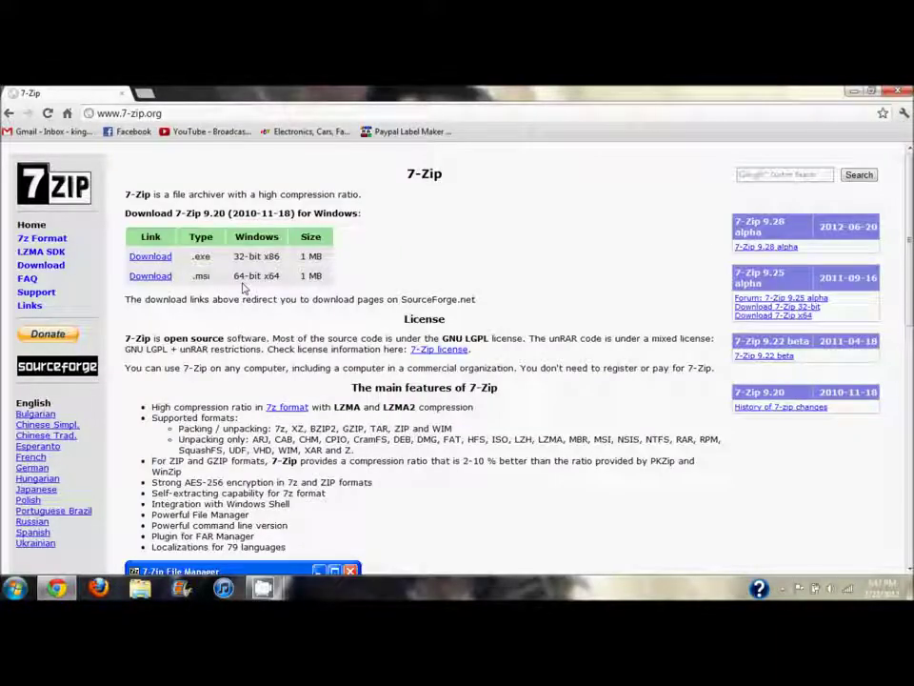
pyautogui.click(150, 277)
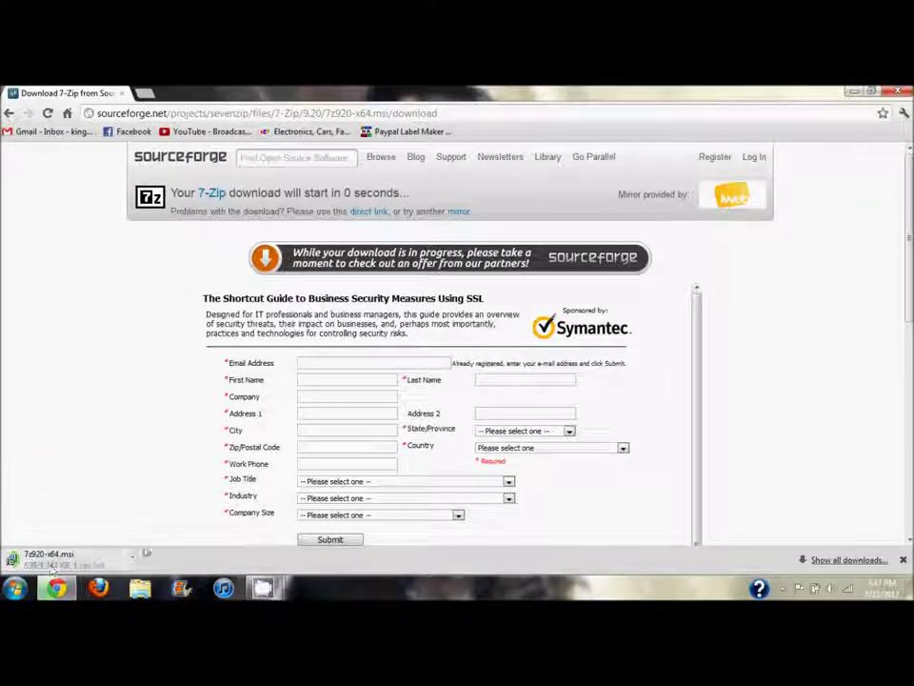
pyautogui.click(90, 564)
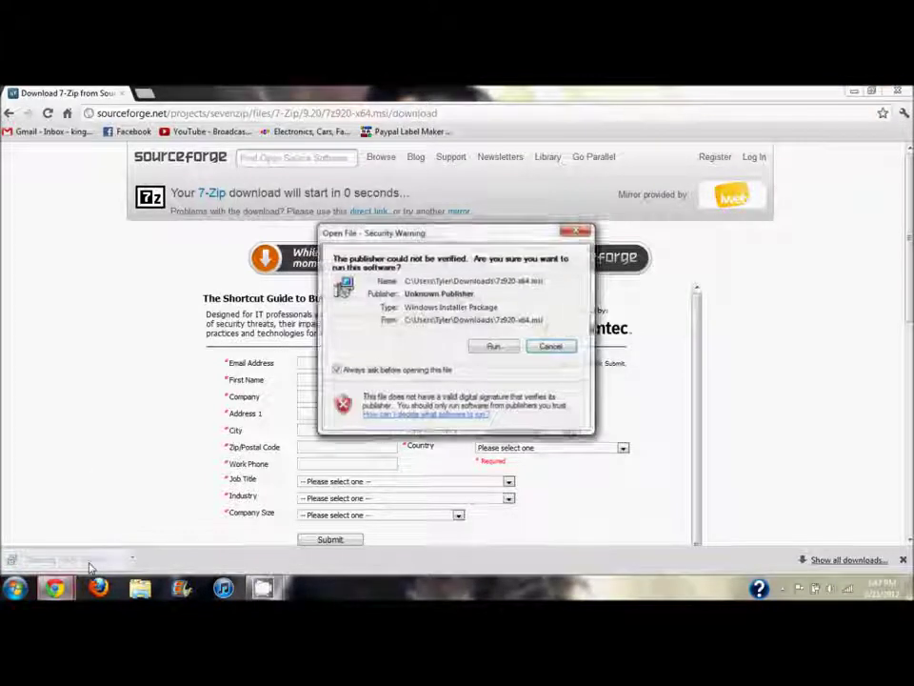